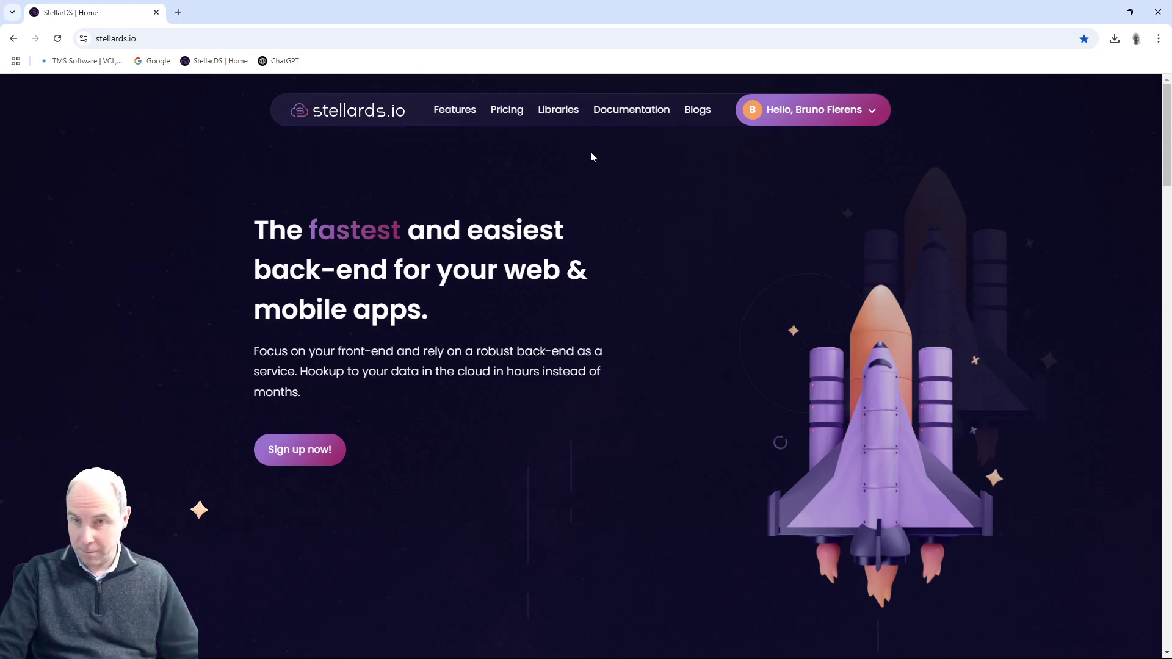
- Open the database management of the signed-in account and go through the overview of all tables in the project
left_click(817, 110)
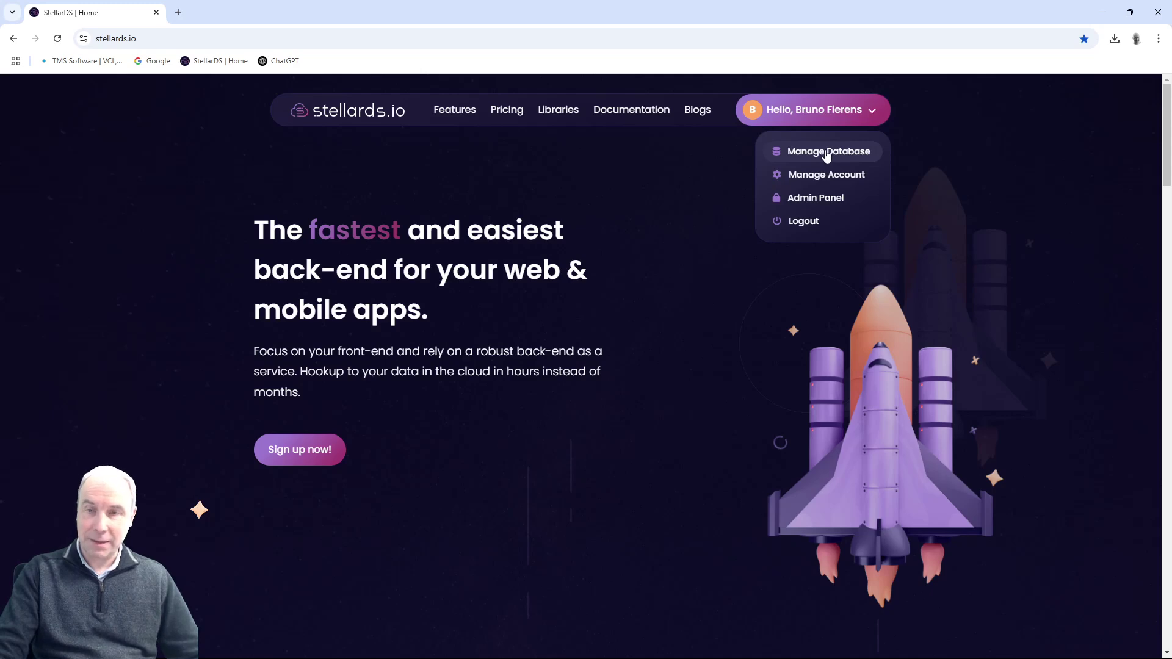
left_click(827, 152)
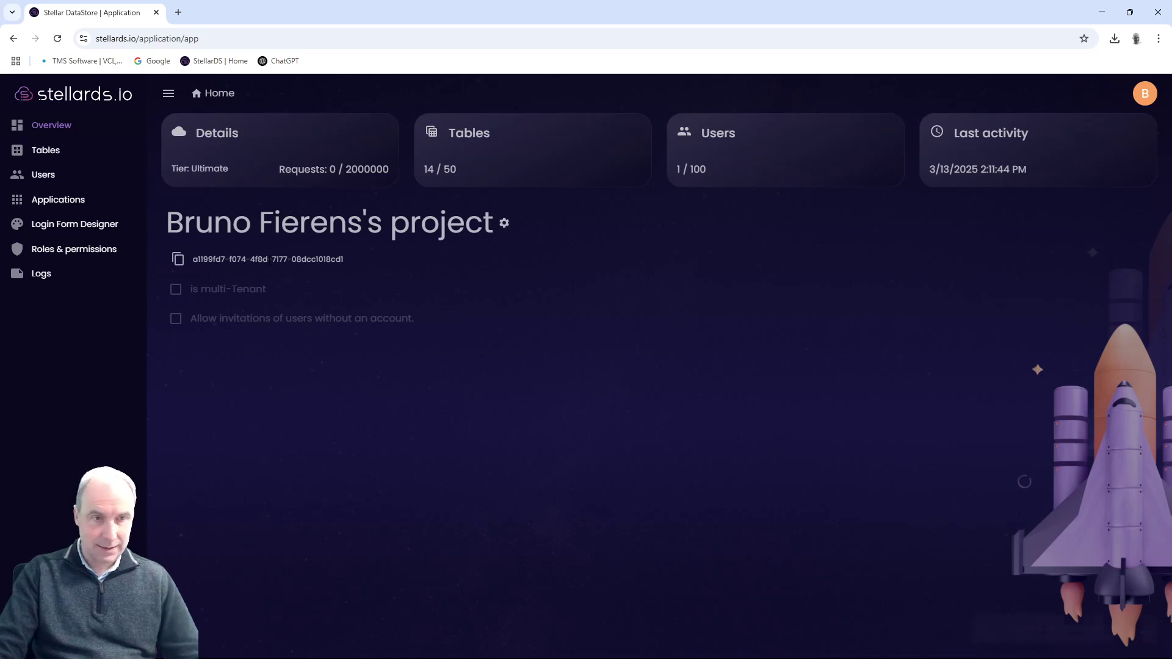
left_click(328, 259)
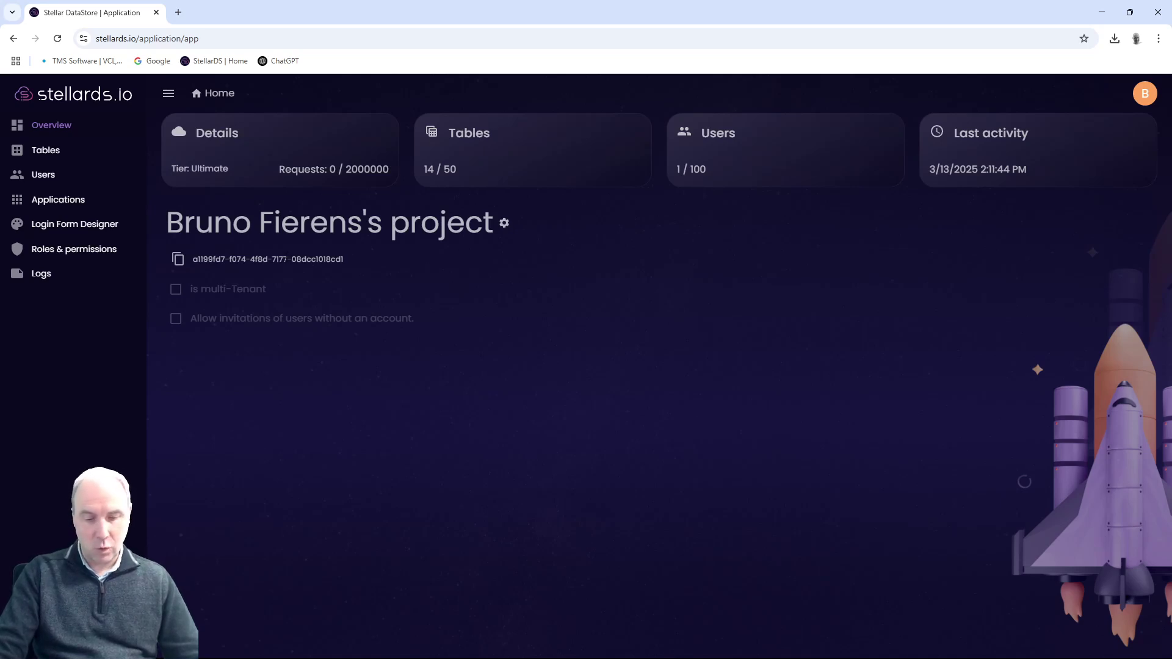
left_click(52, 151)
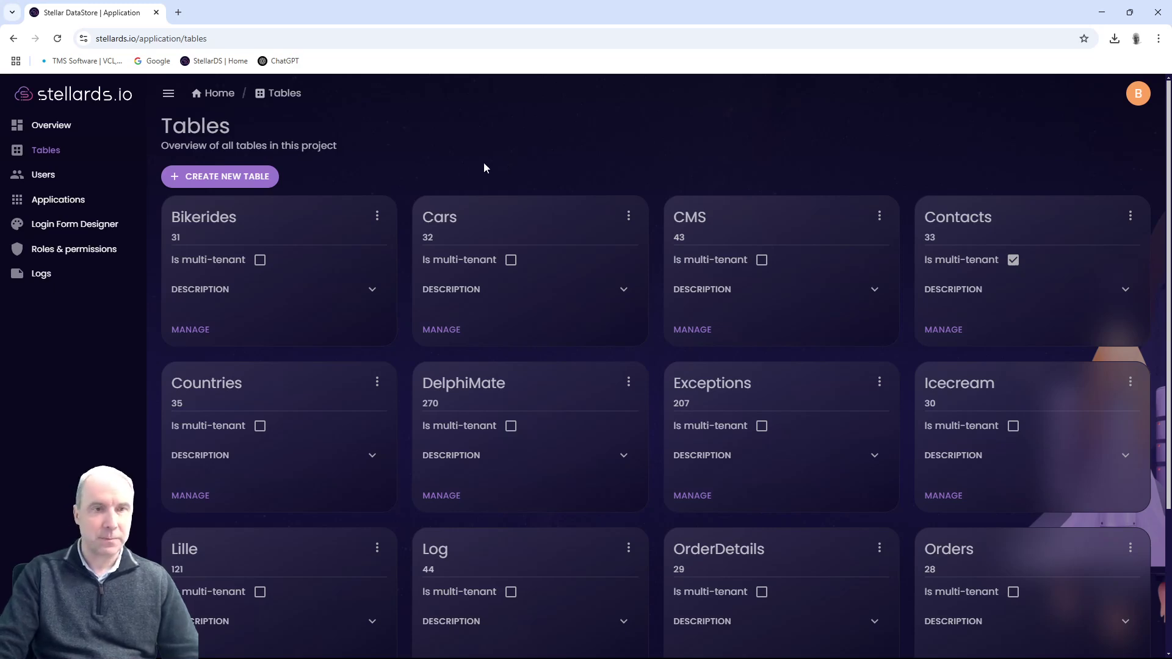
scroll(537, 339, "down", 3)
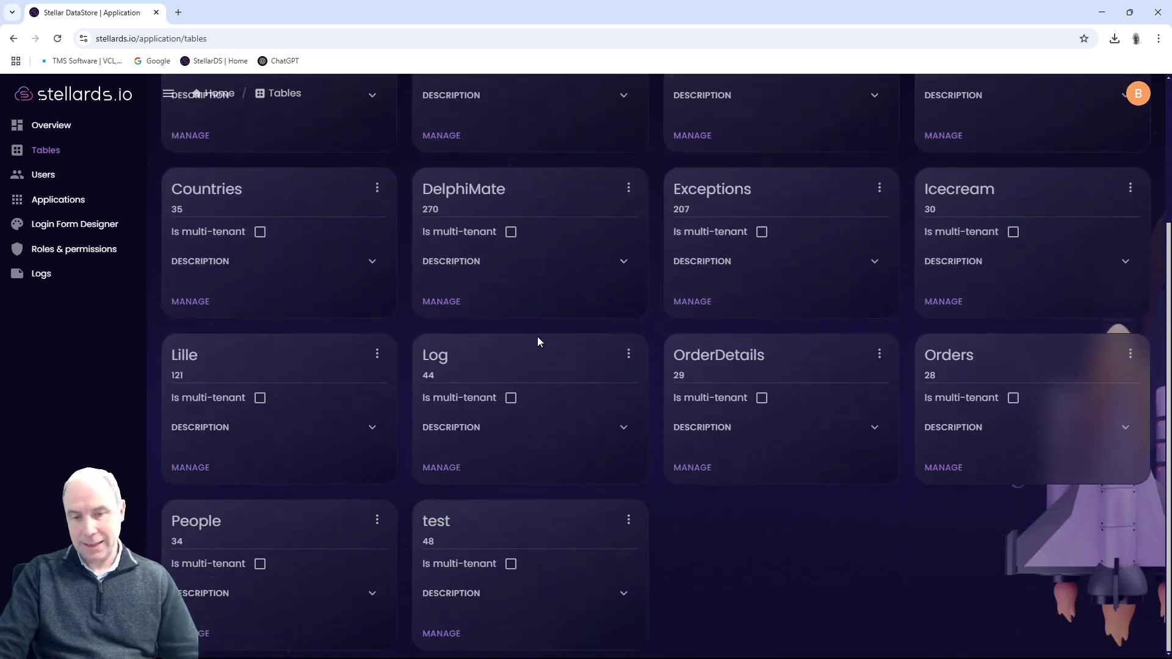
scroll(547, 374, "up", 3)
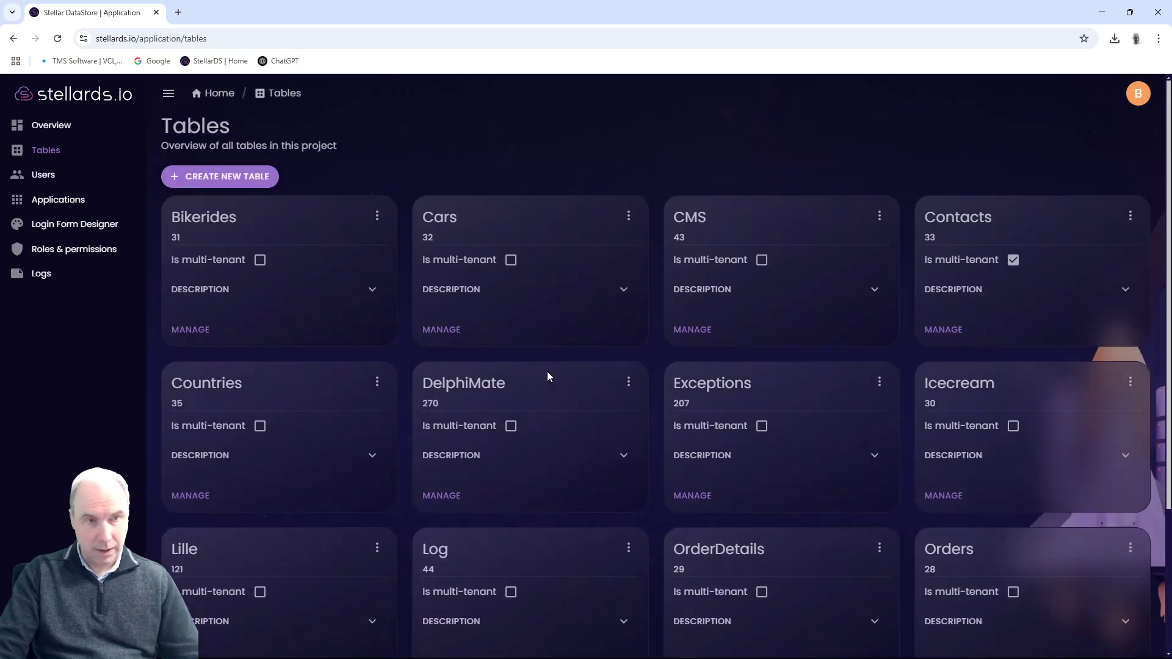
- Examine the field definitions and stored records of the Bikerides table, then return to the tables overview
left_click(194, 331)
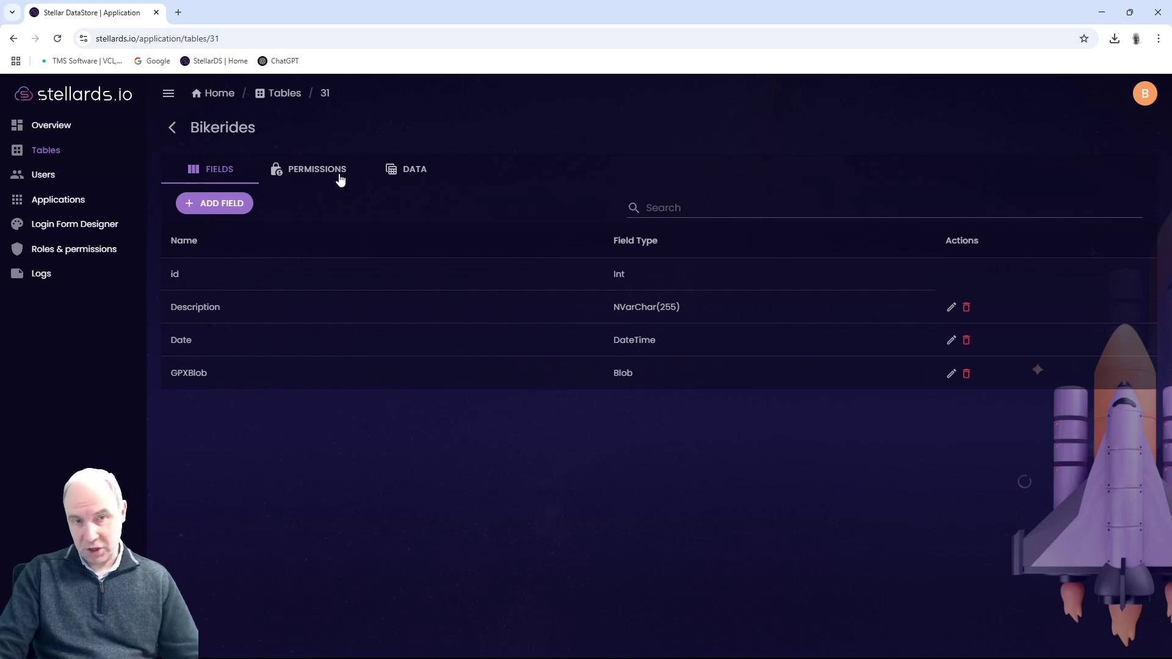
left_click(412, 174)
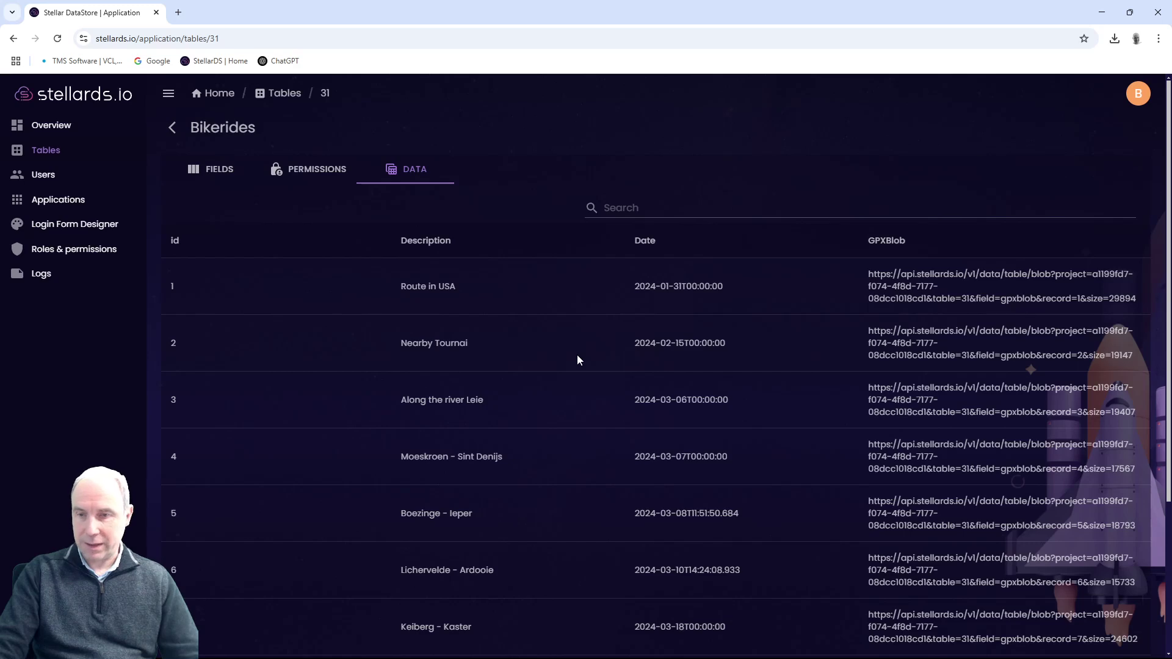
scroll(578, 360, "down", 3)
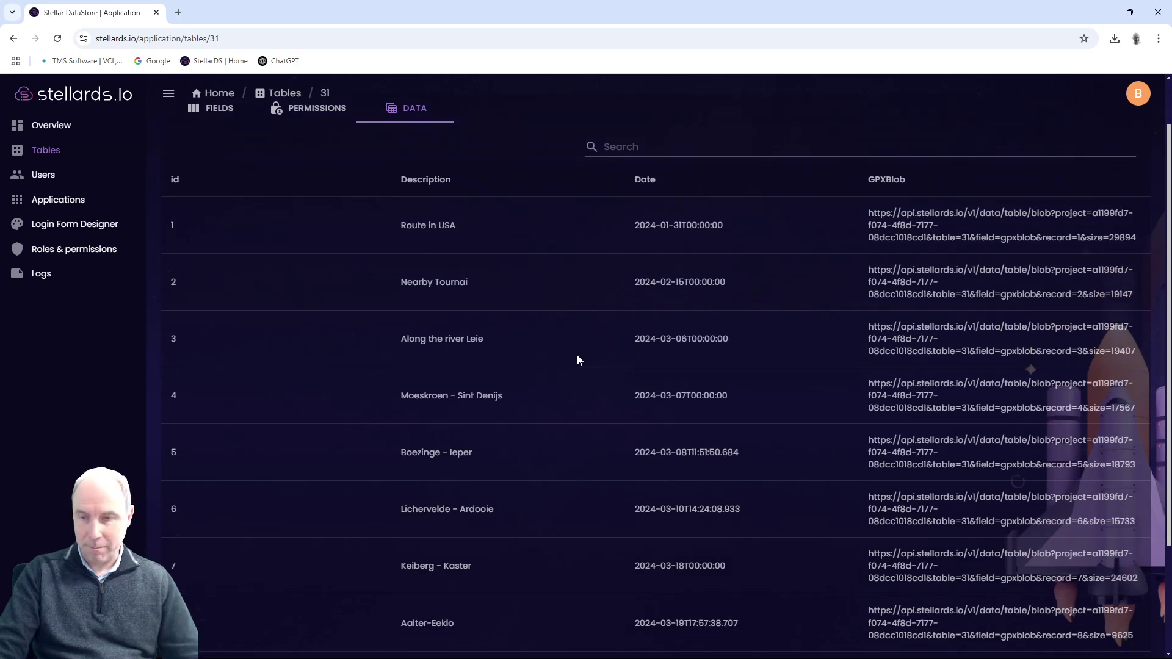
scroll(577, 357, "up", 3)
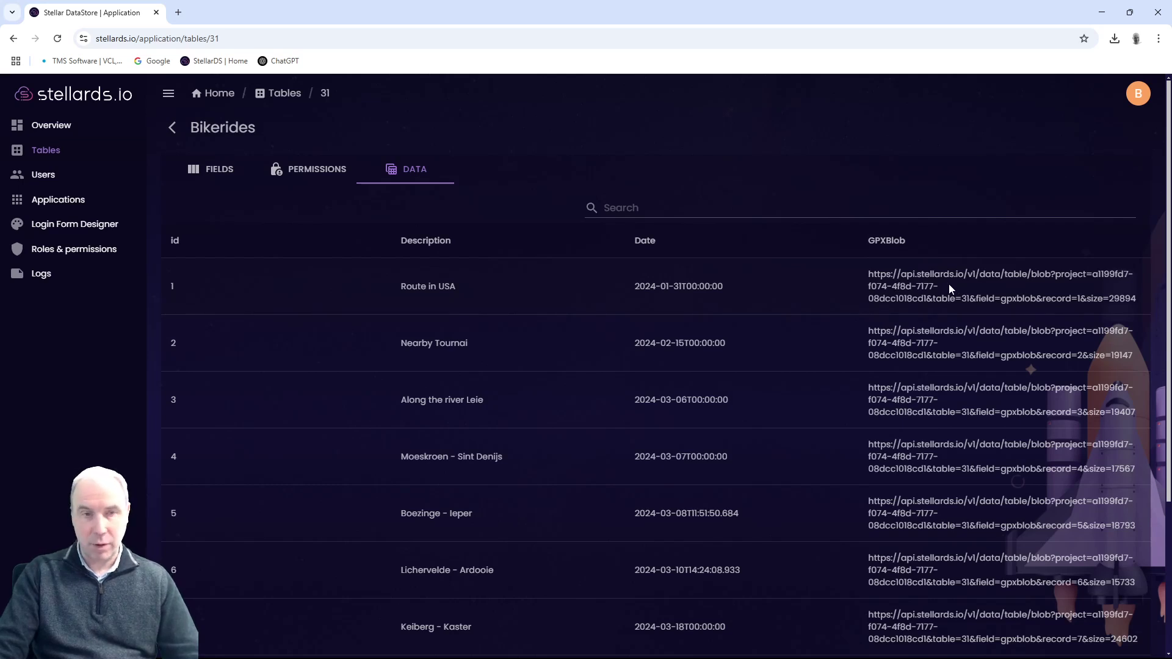
left_click(171, 131)
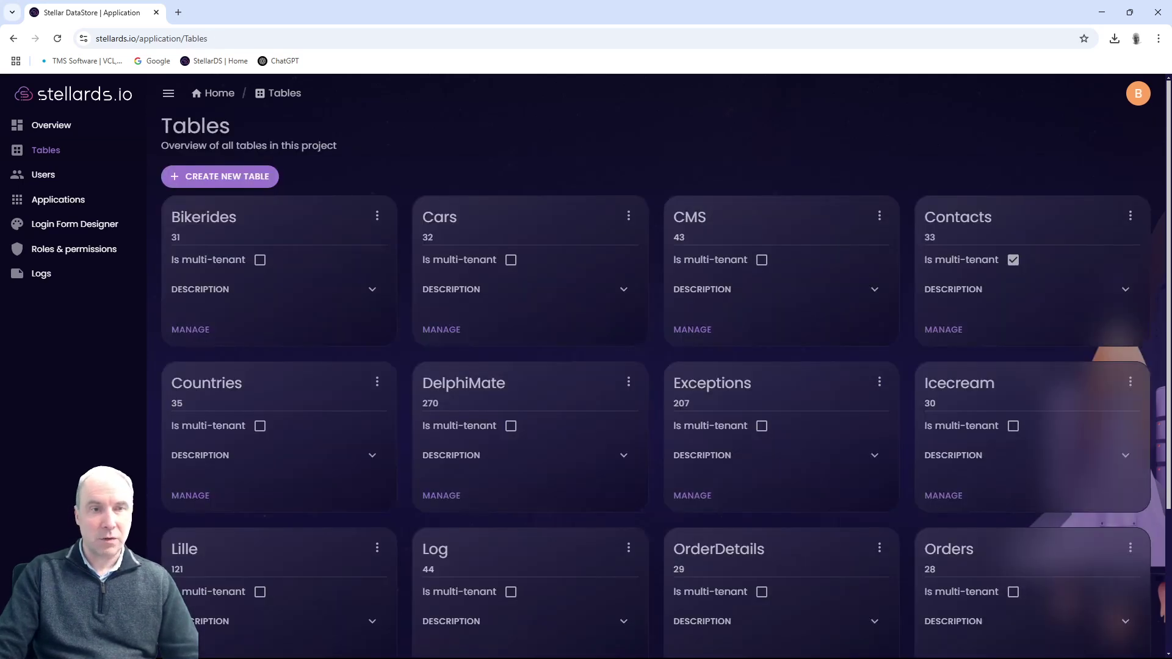
- Create a table named VideoDemos with the description "Video demo description", leaving multi-tenant off
left_click(261, 177)
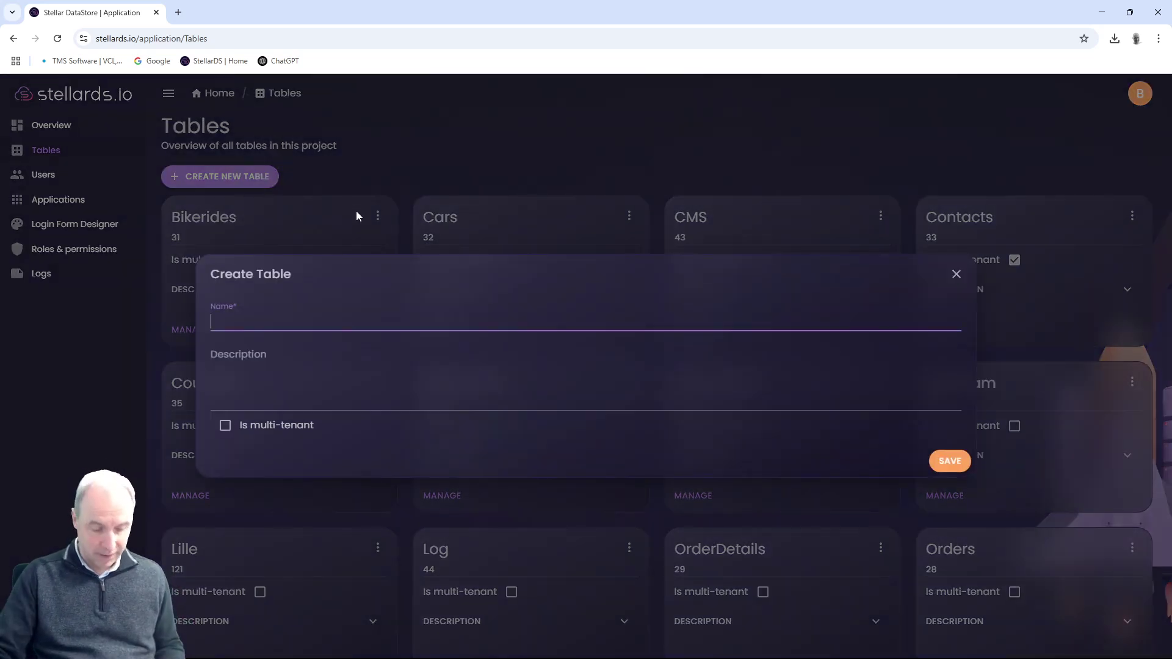
type("VideoDemos")
key("Tab")
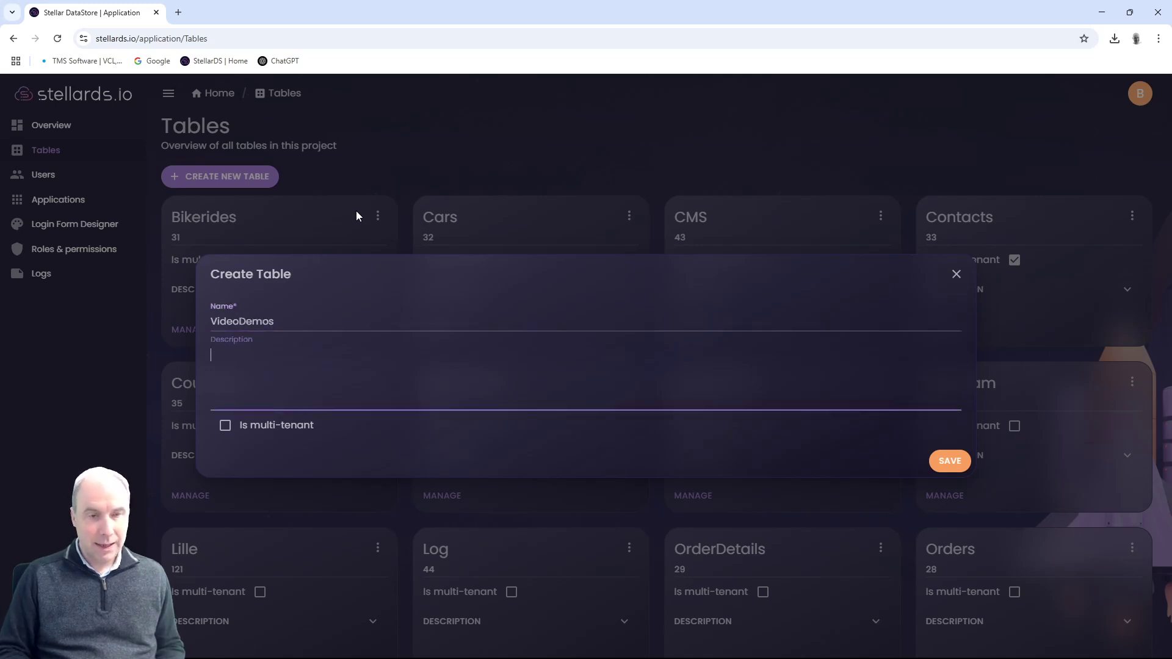
type("Video demo des")
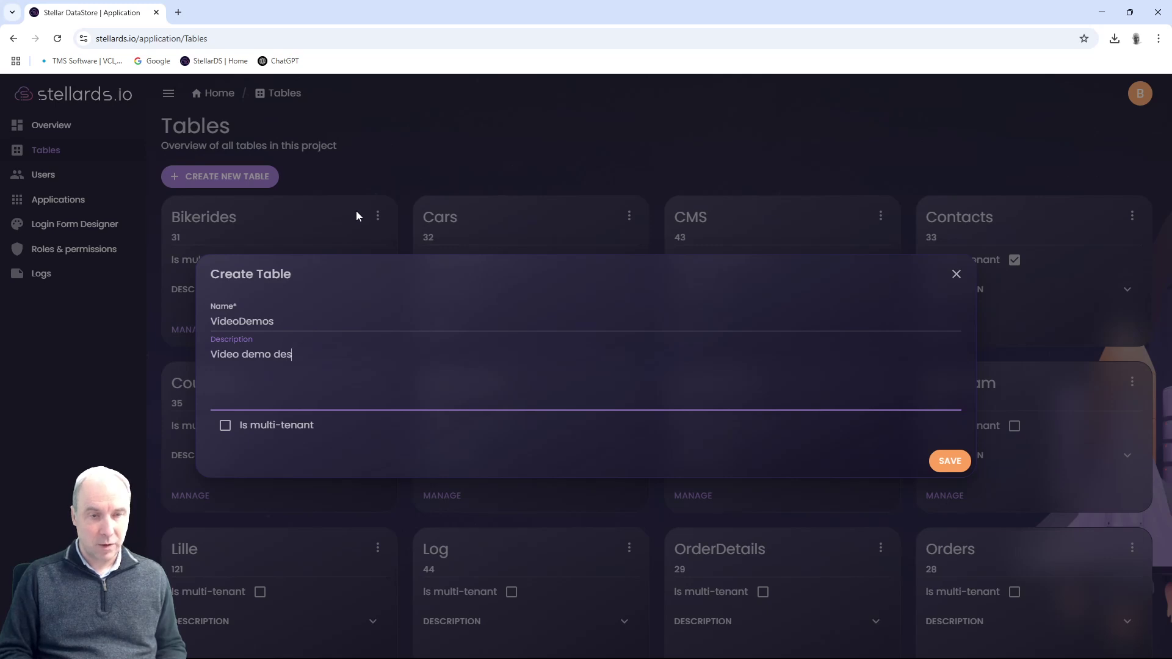
type("cription")
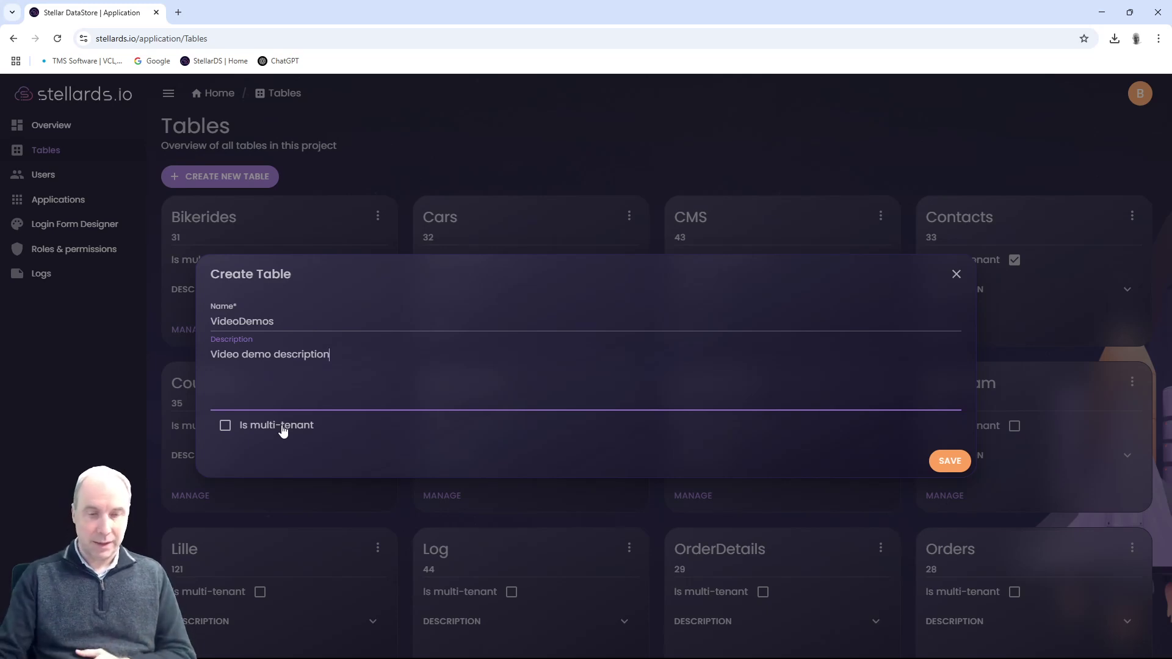
left_click(940, 460)
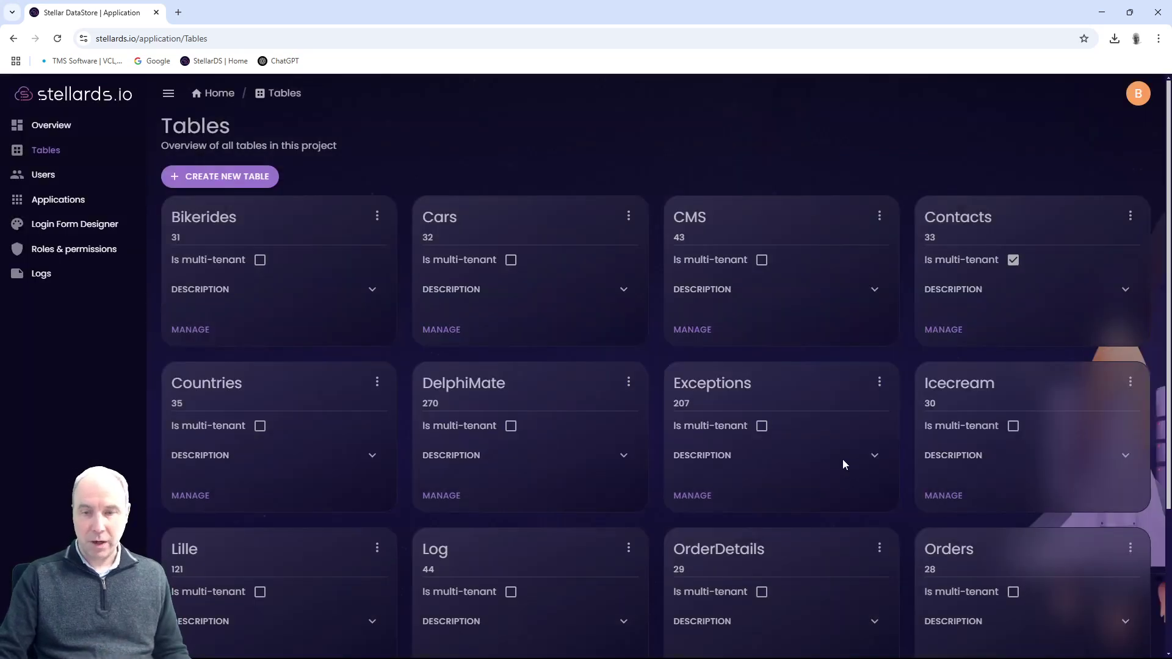
- Add the NVarChar(255) fields Name and City to the VideoDemos table and view its data
scroll(840, 467, "down", 3)
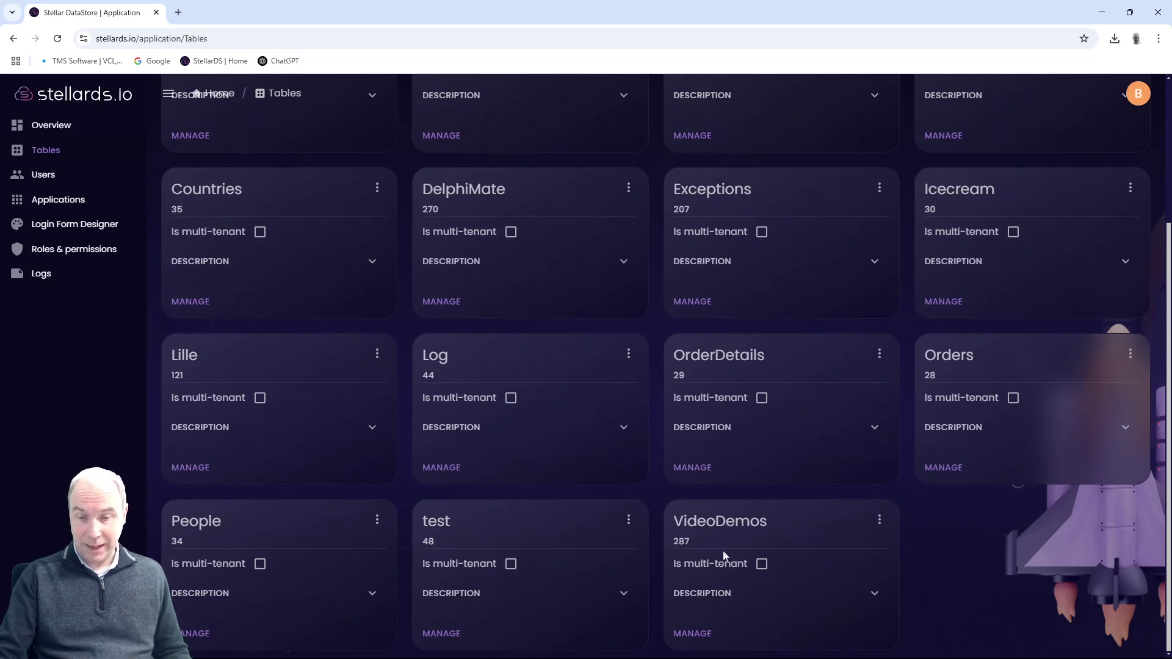
left_click(699, 634)
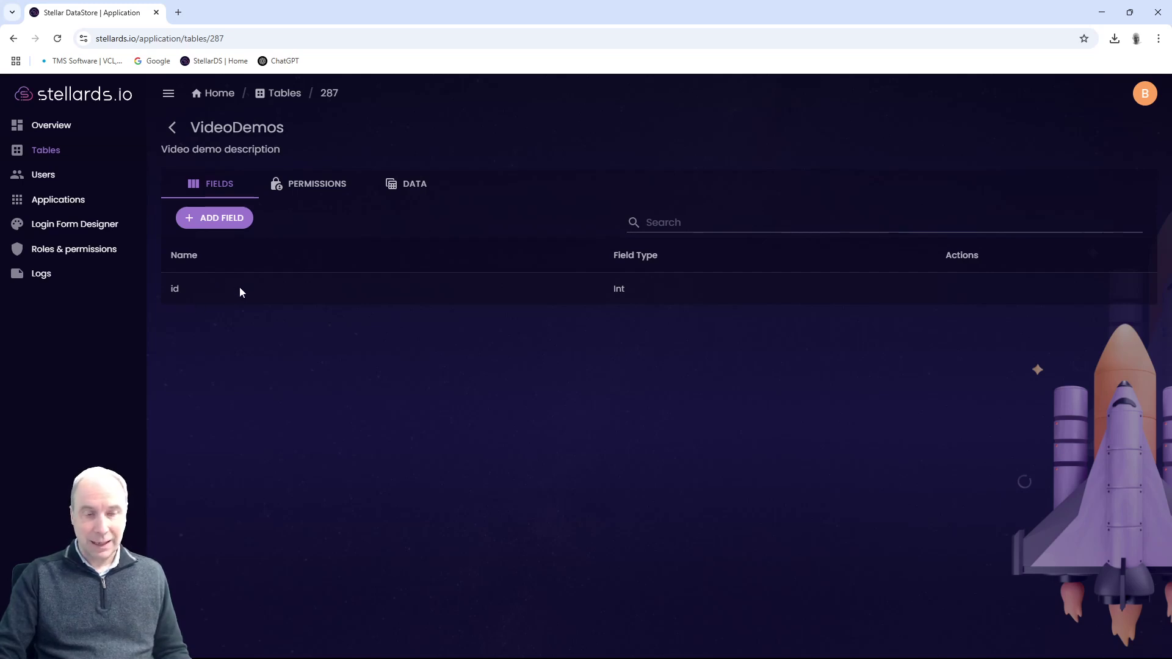
left_click(243, 221)
type("Name")
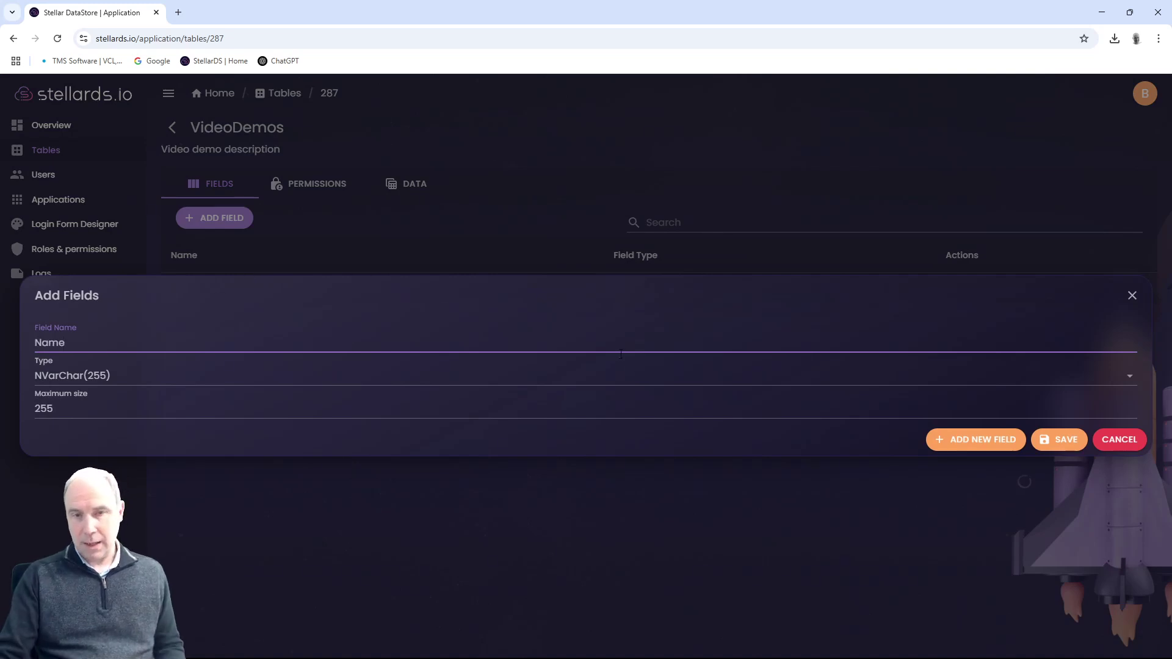
left_click(983, 442)
left_click(122, 341)
type("City")
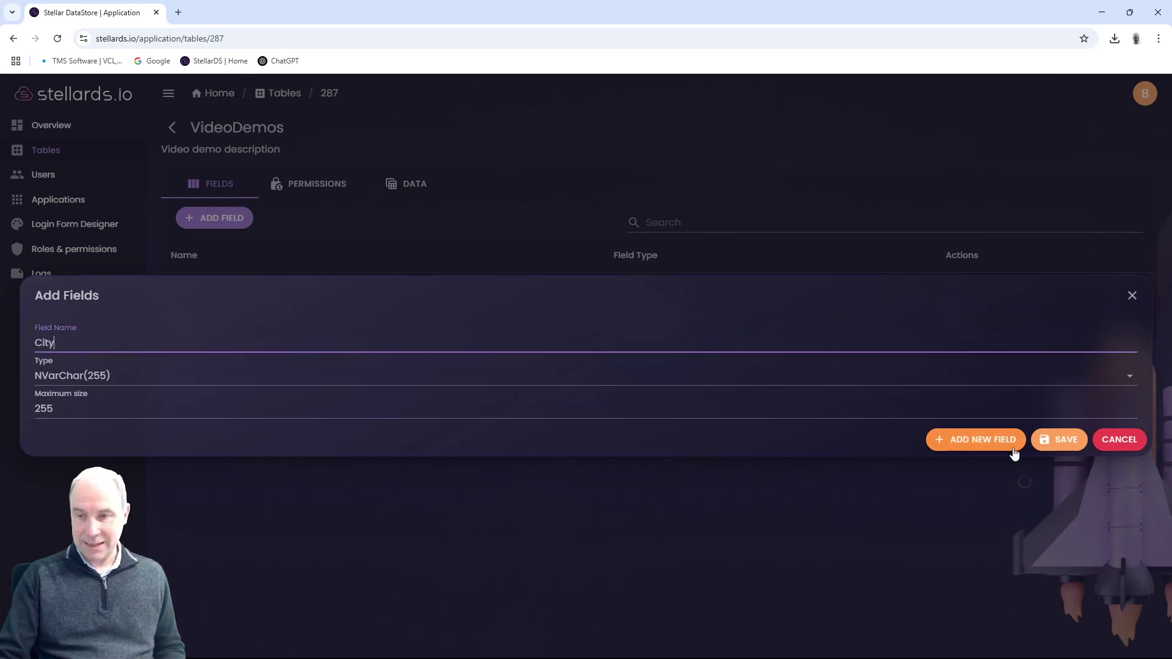
left_click(1043, 440)
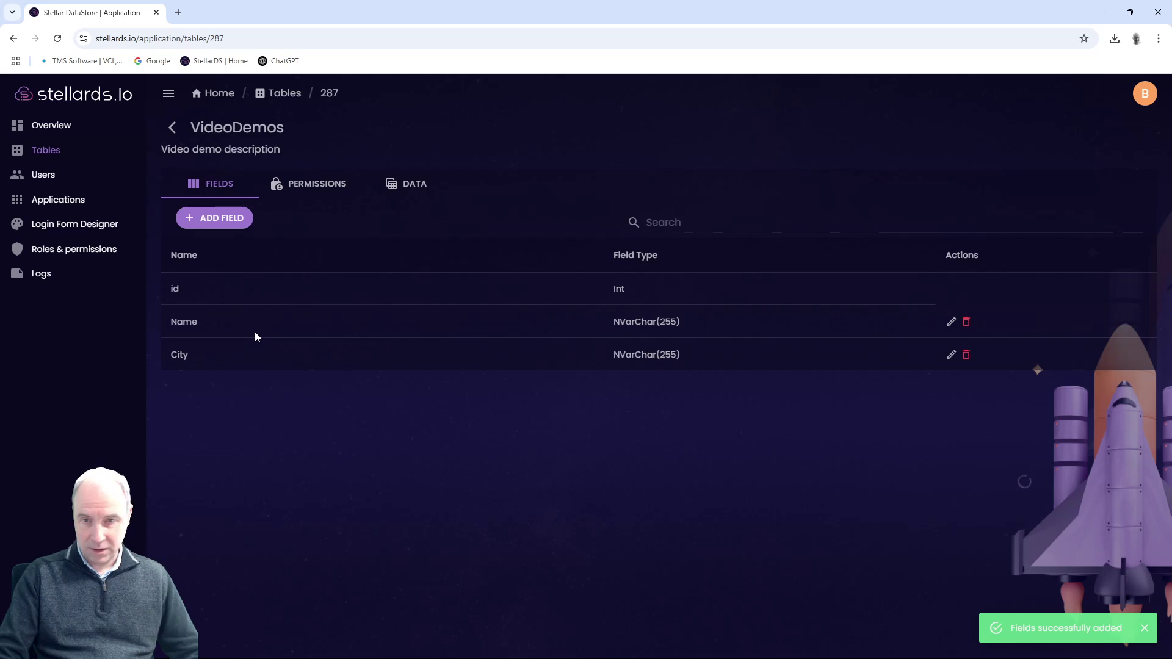
left_click(411, 186)
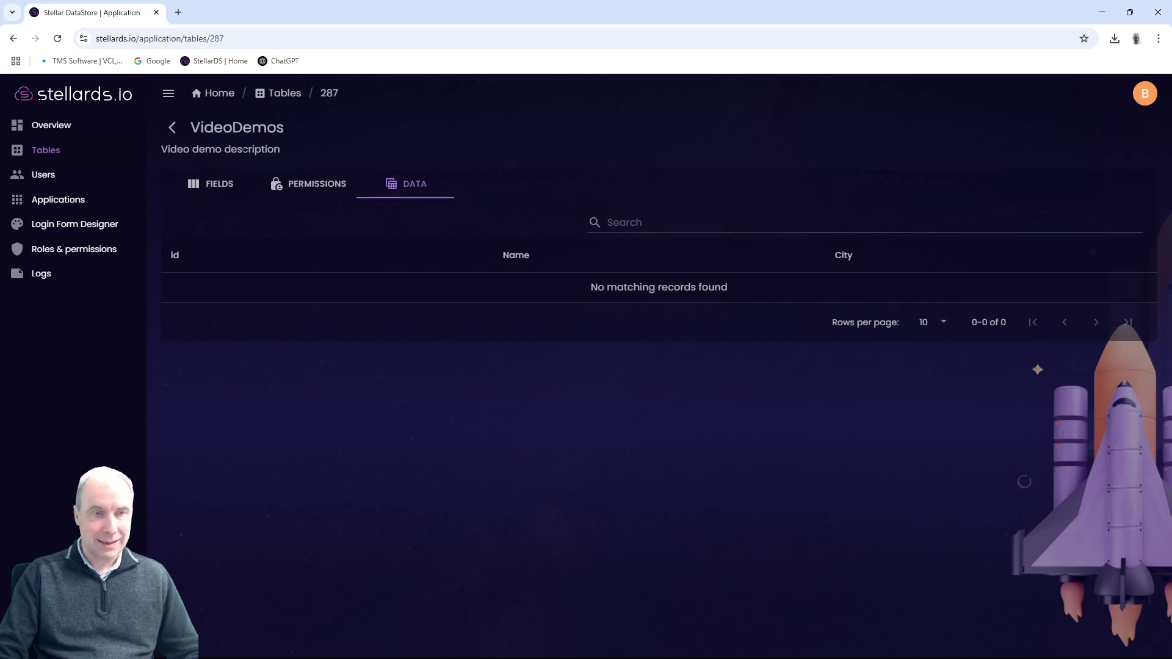
left_click(171, 127)
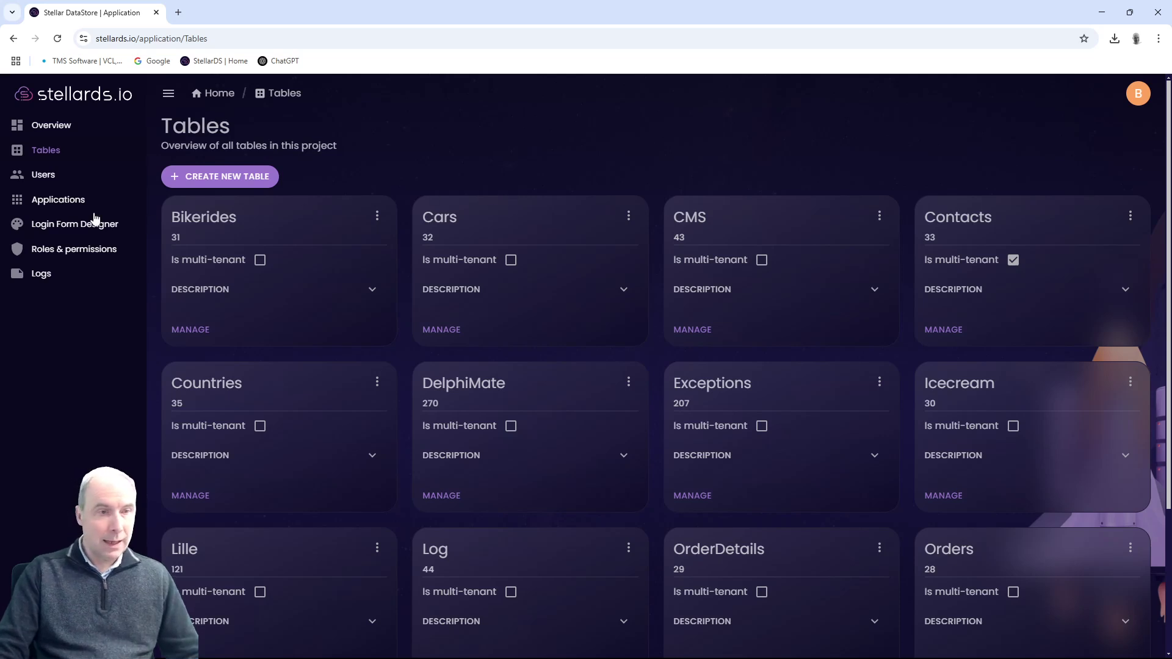
- Invite a user to the project by e-mail address with the Readonly role and no application access
left_click(47, 177)
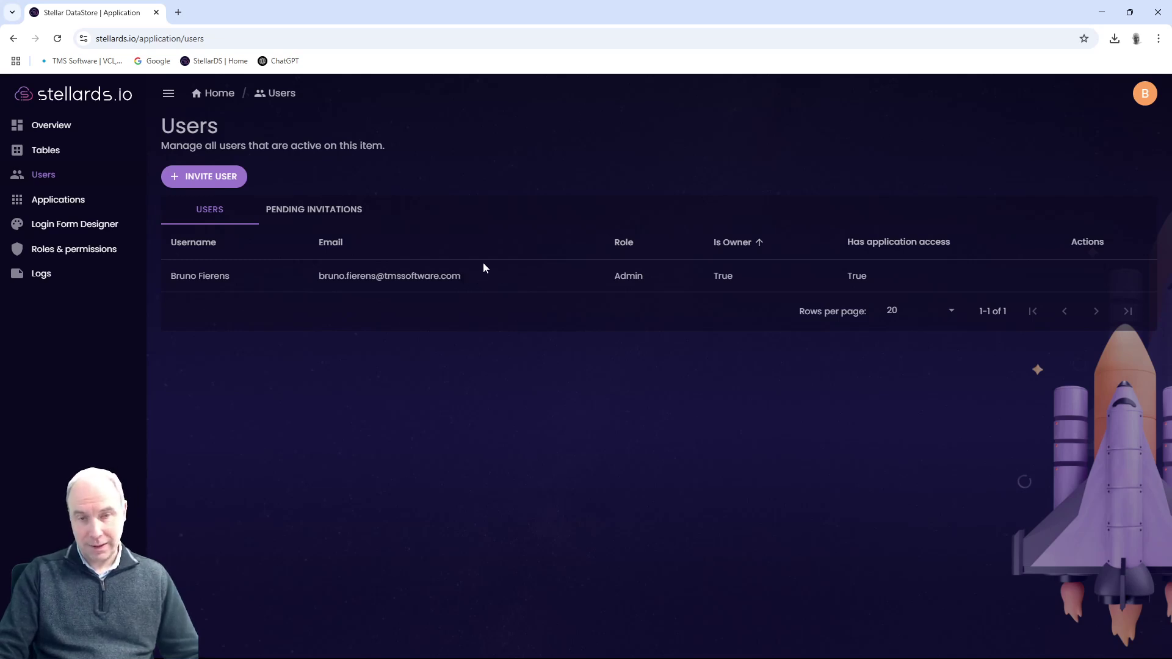
left_click(214, 180)
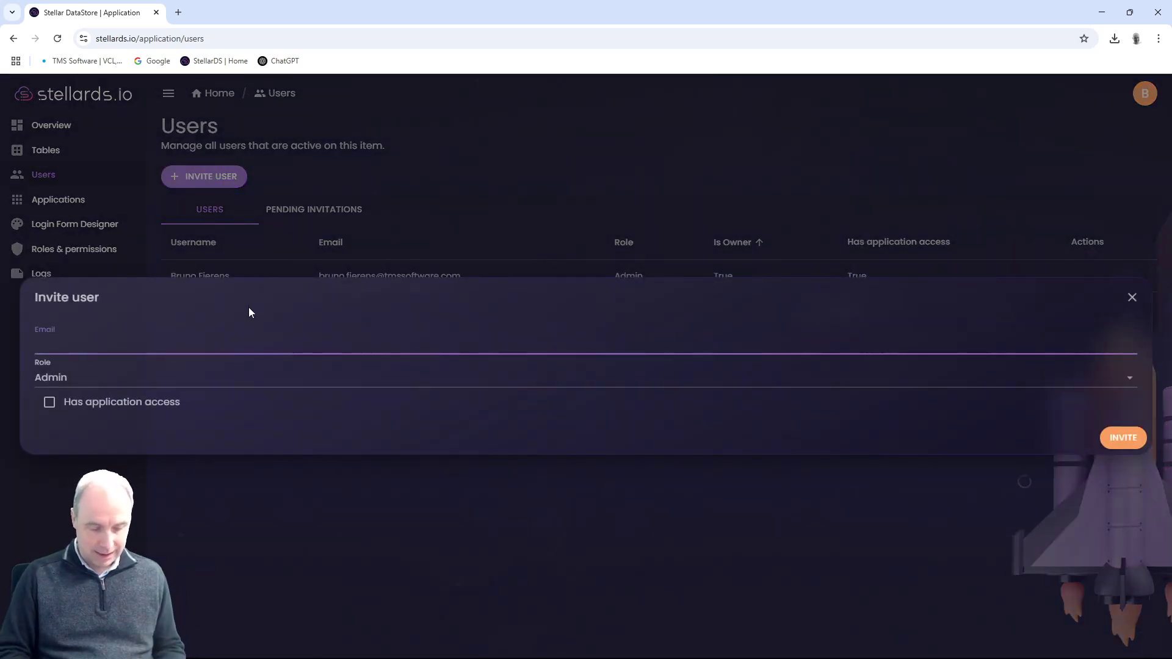
type("jo")
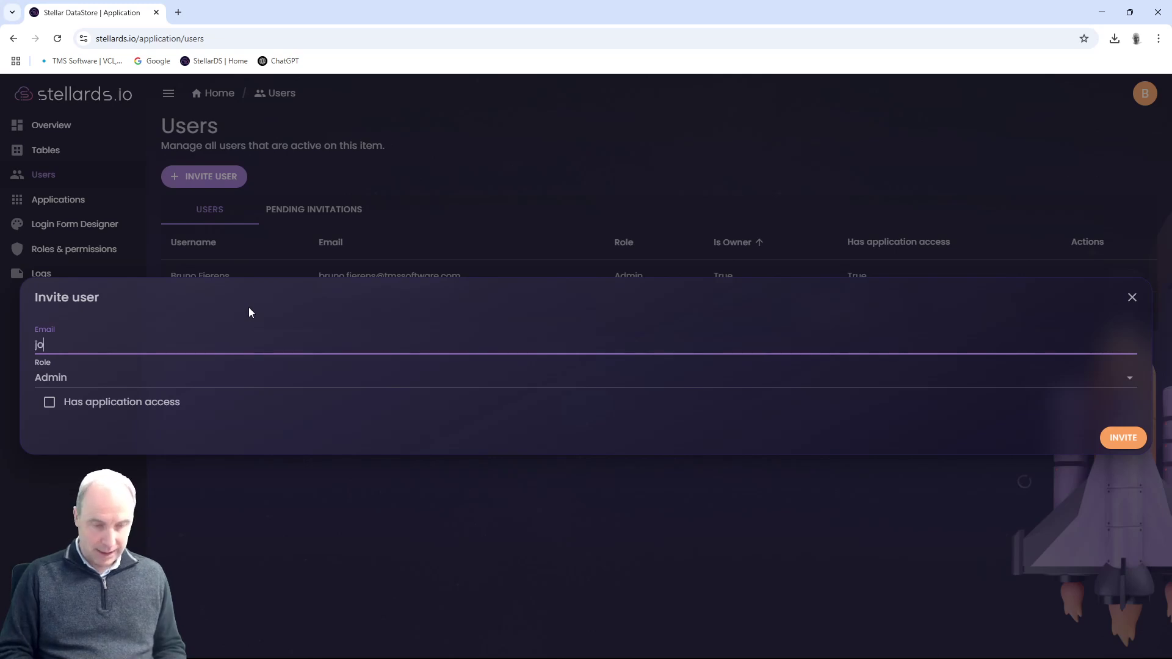
type("hn@doe.com")
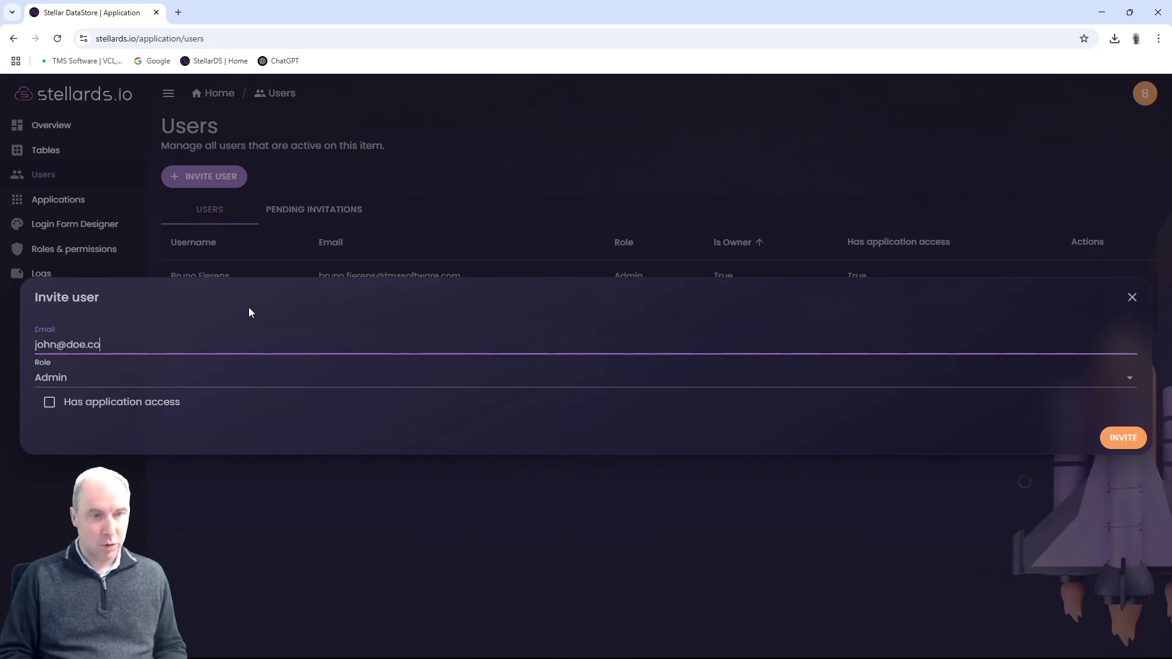
key("Tab")
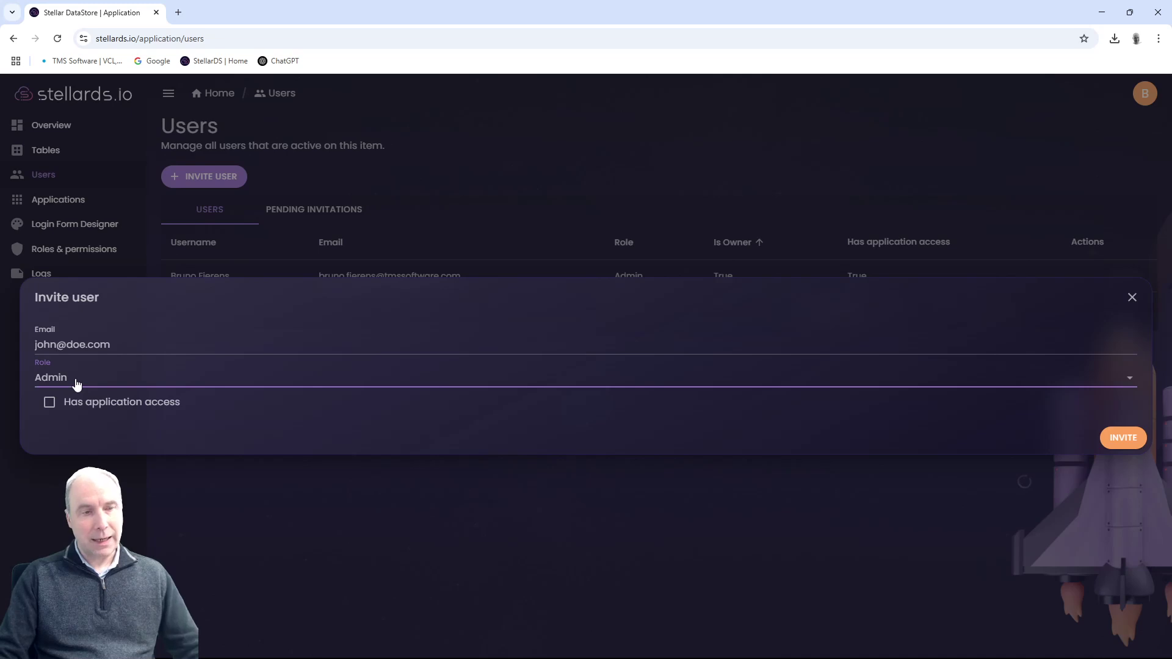
left_click(75, 378)
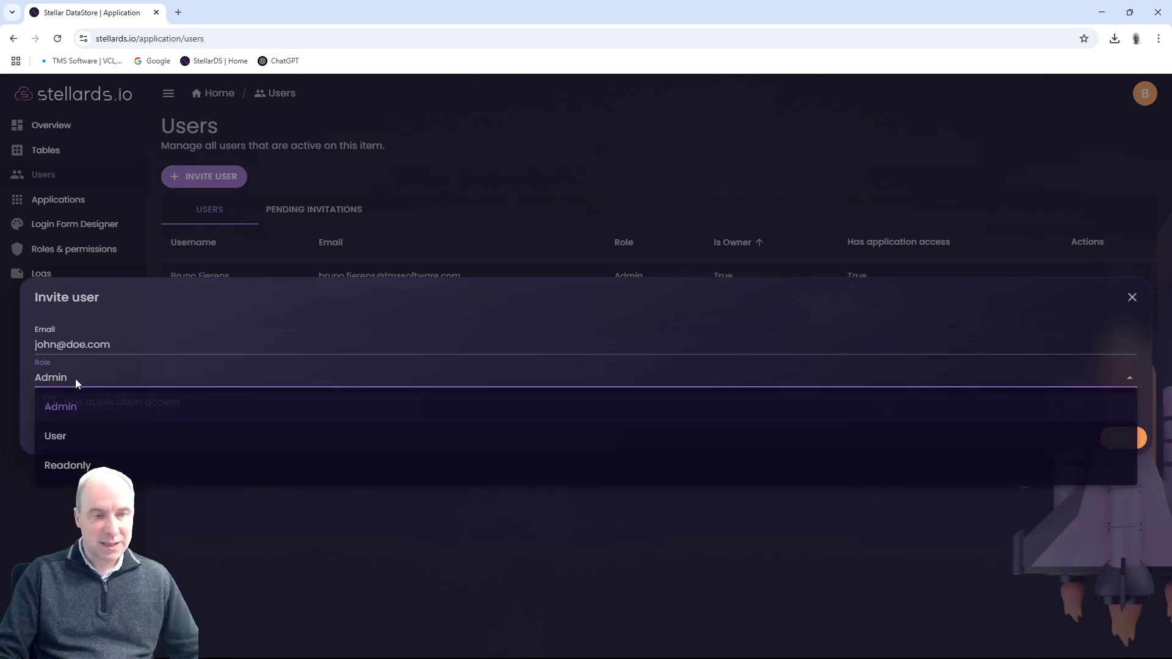
left_click(100, 406)
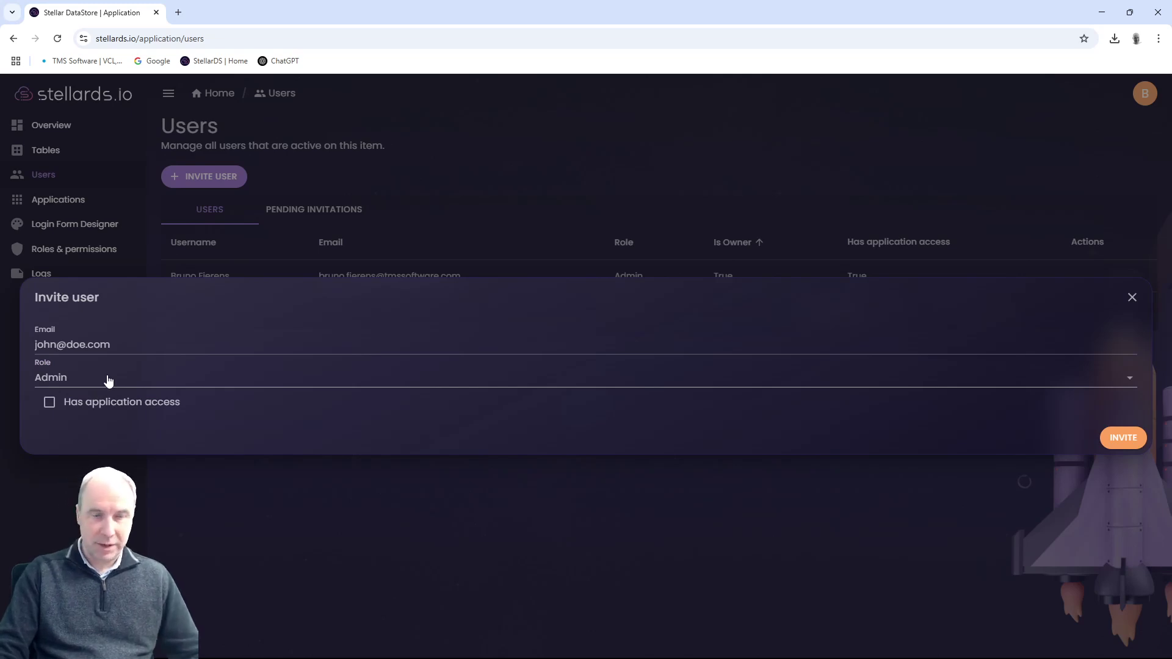
left_click(105, 379)
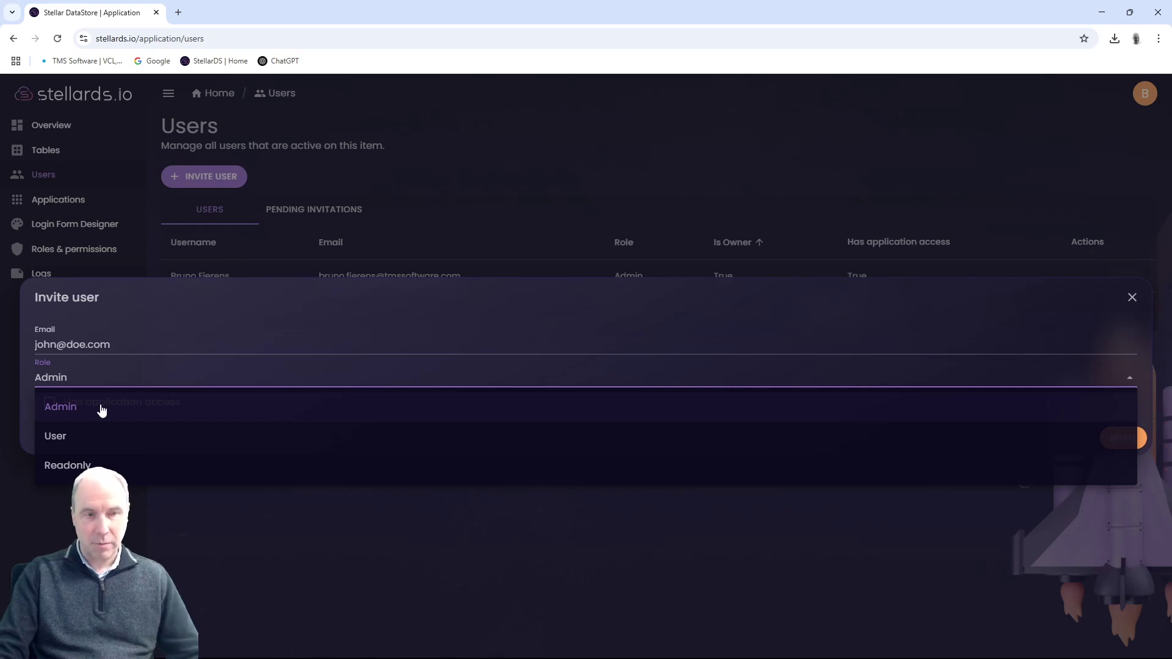
left_click(83, 466)
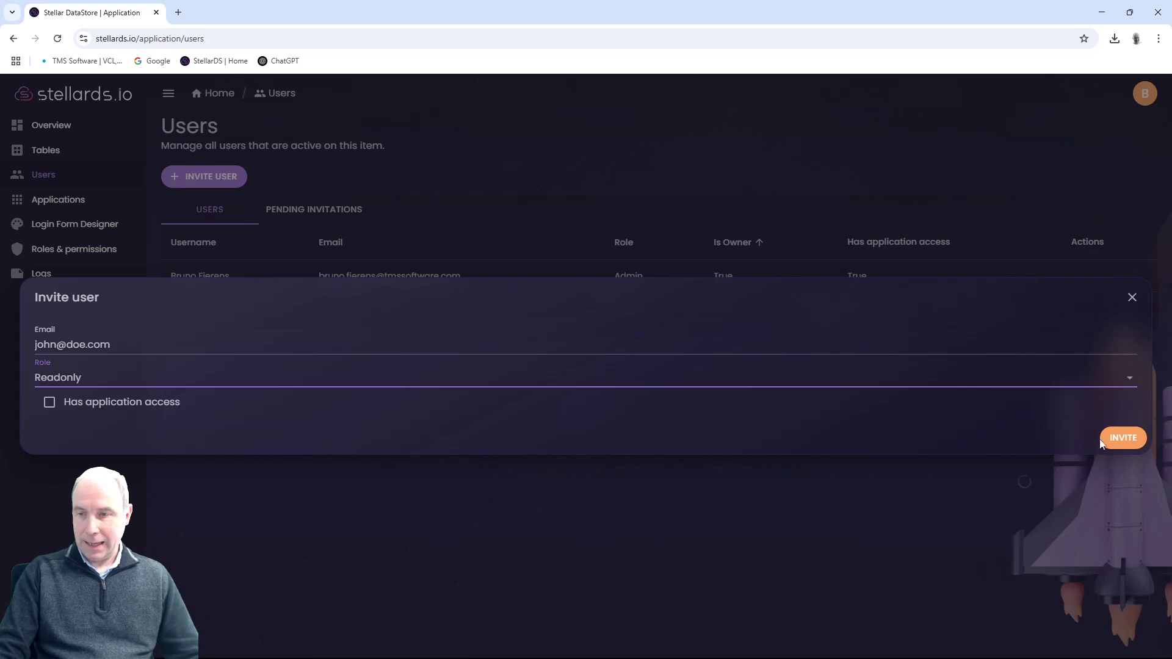
left_click(1122, 438)
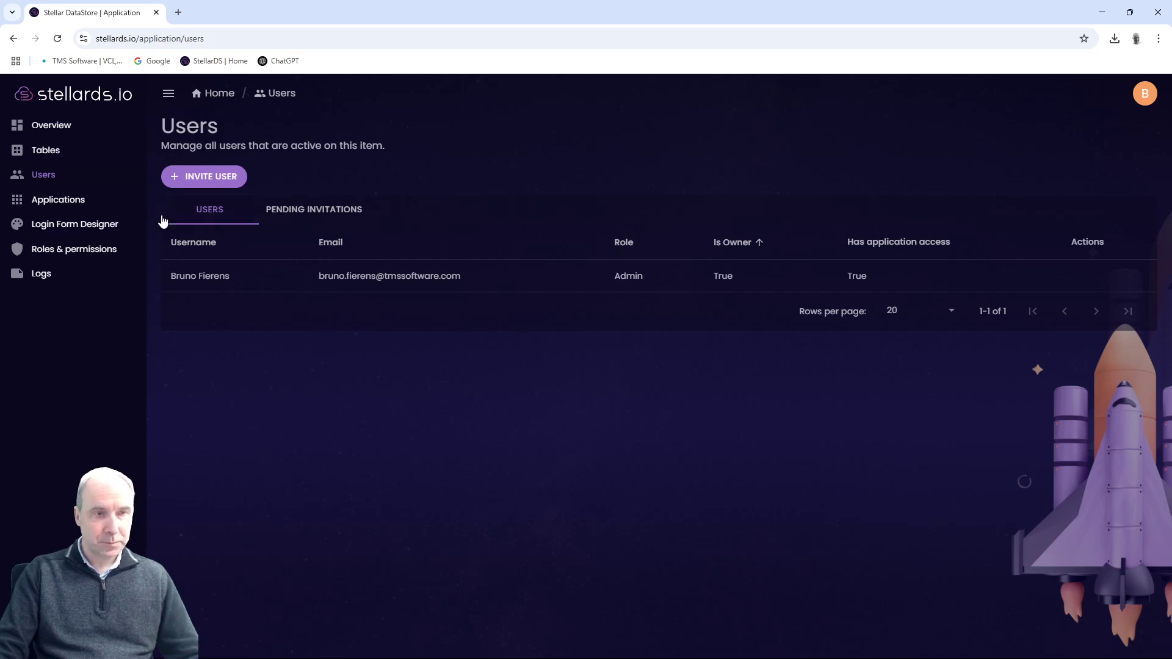
left_click(63, 203)
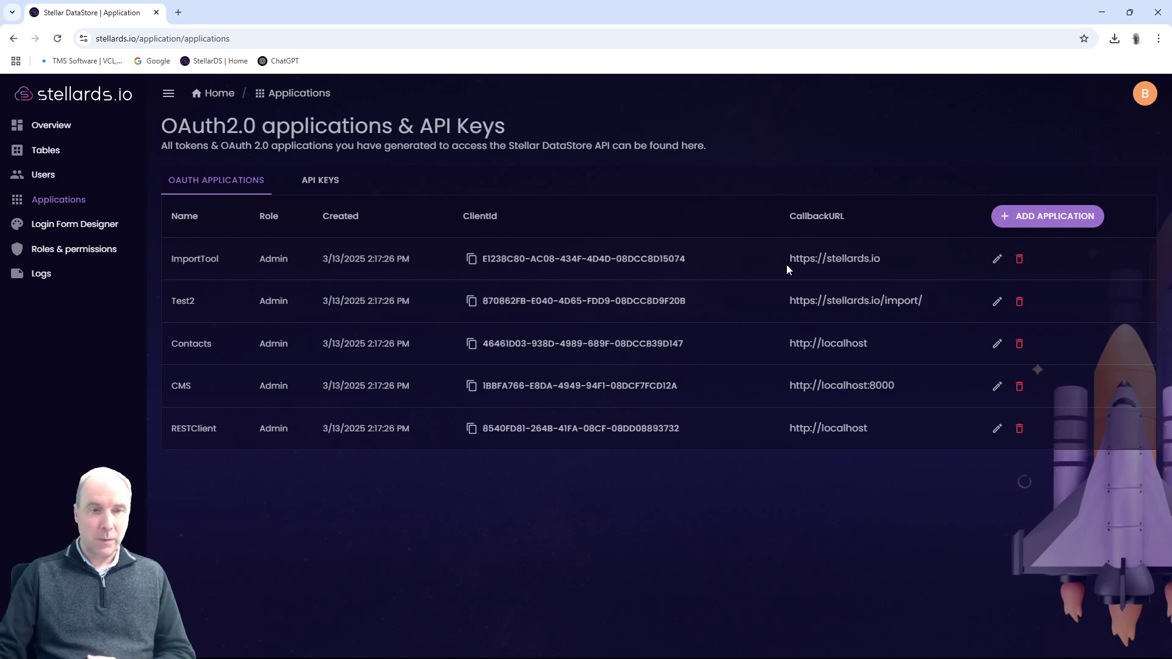
left_click(1028, 216)
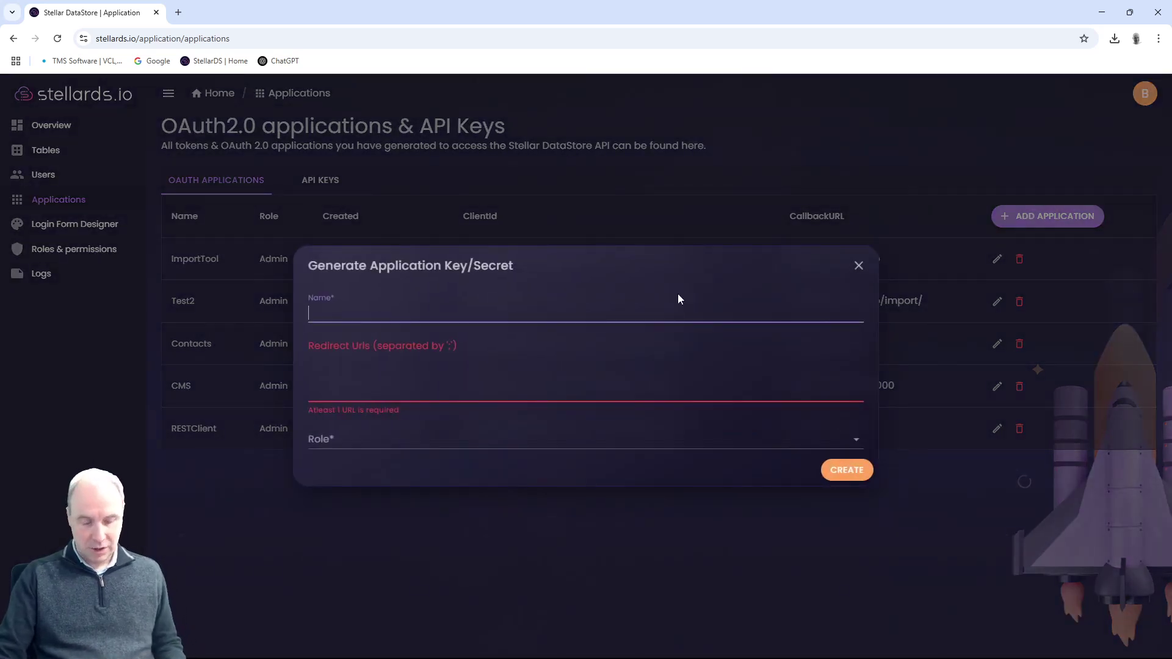
type("VideoDemo")
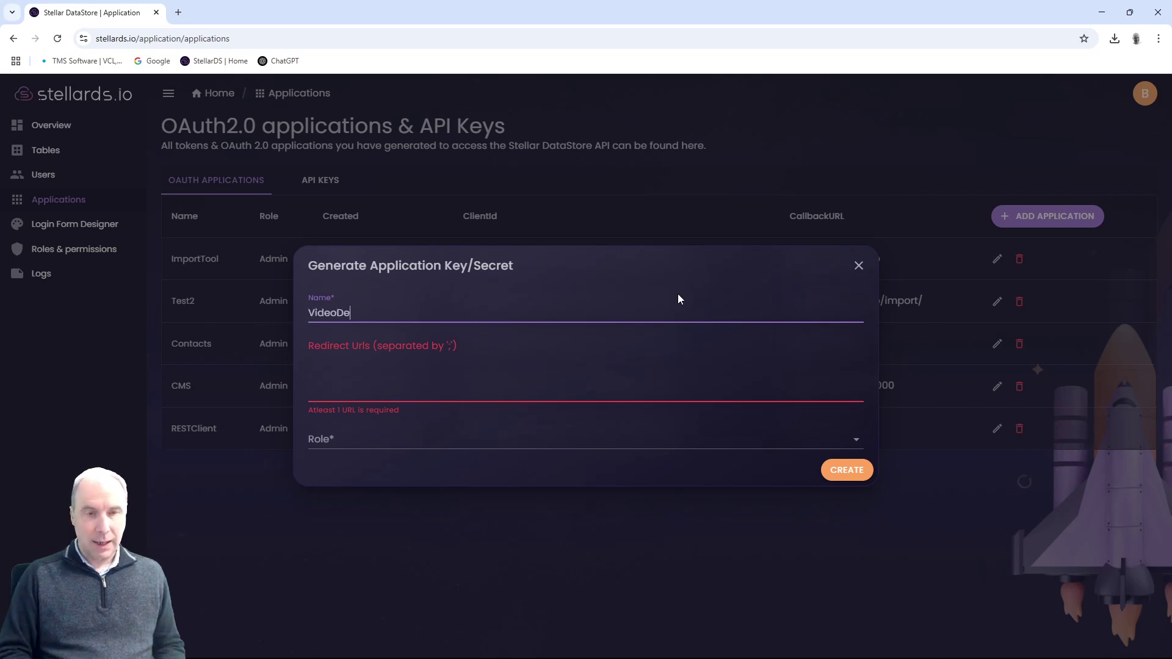
left_click(416, 367)
type("http")
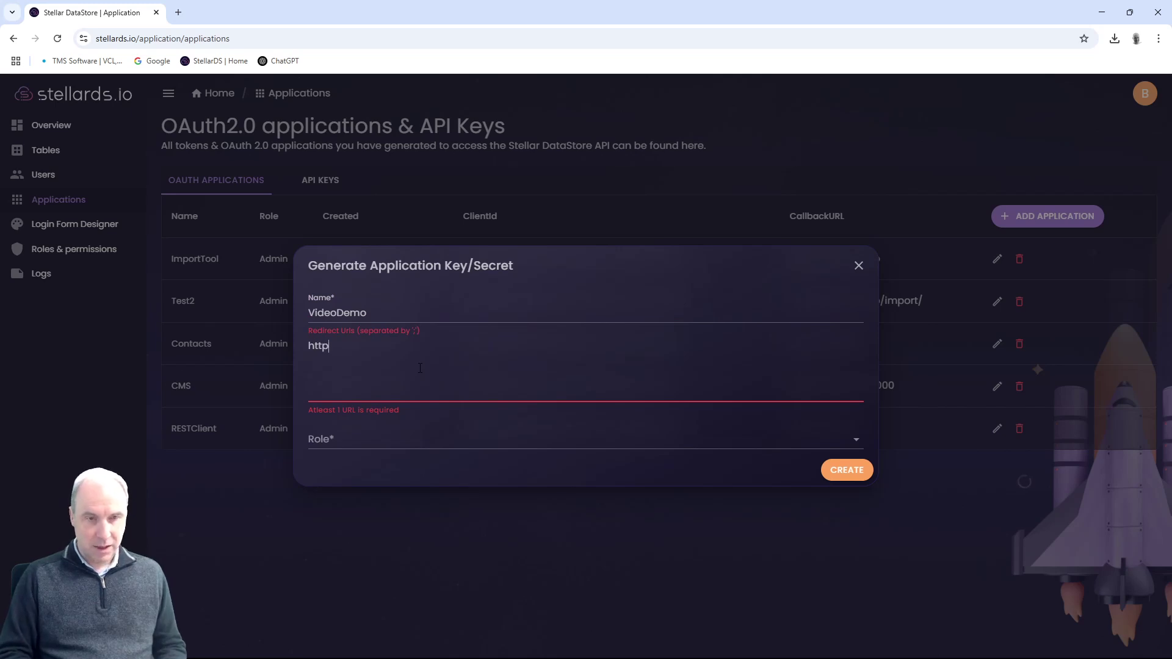
type("s://www.videodemo.com")
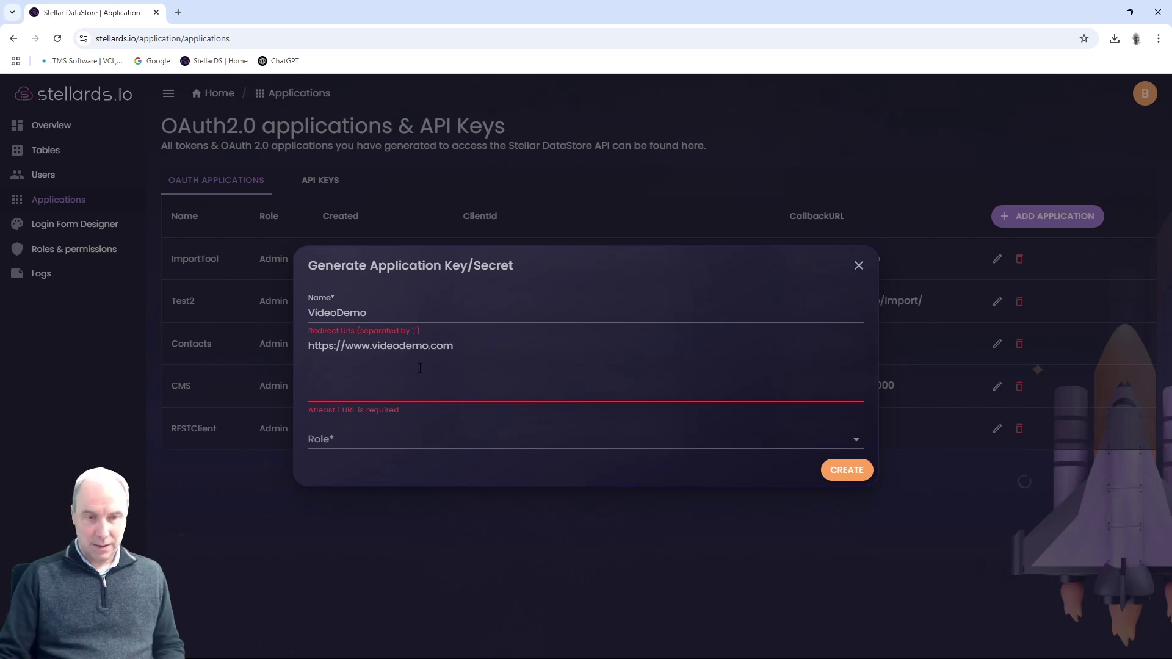
left_click(364, 438)
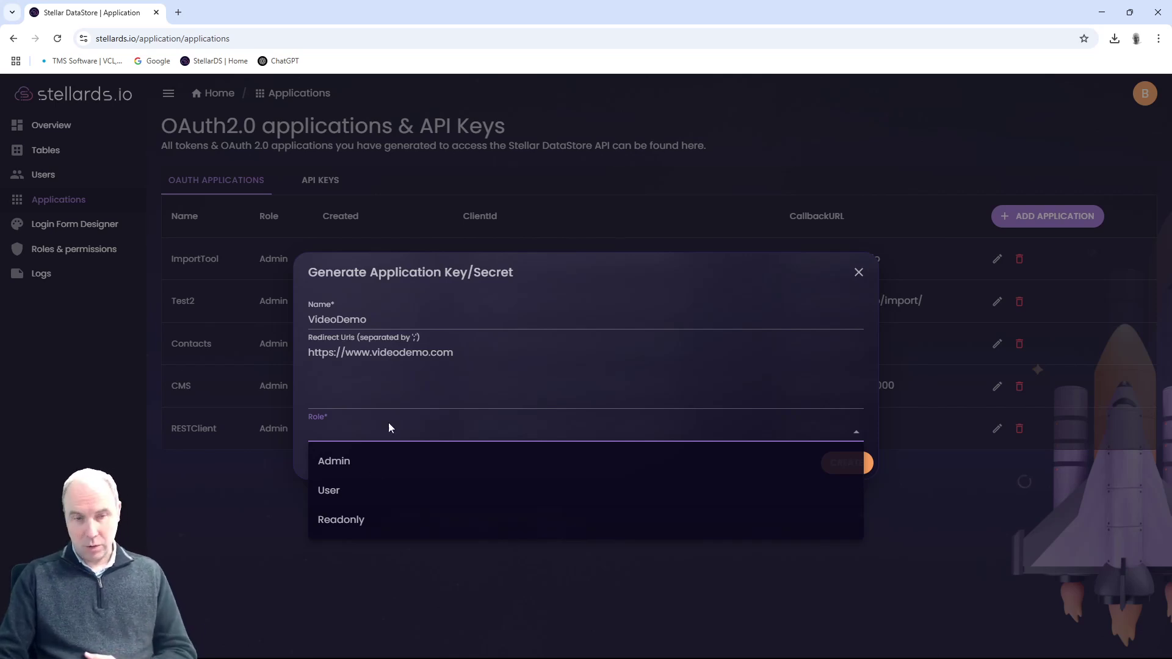
left_click(396, 390)
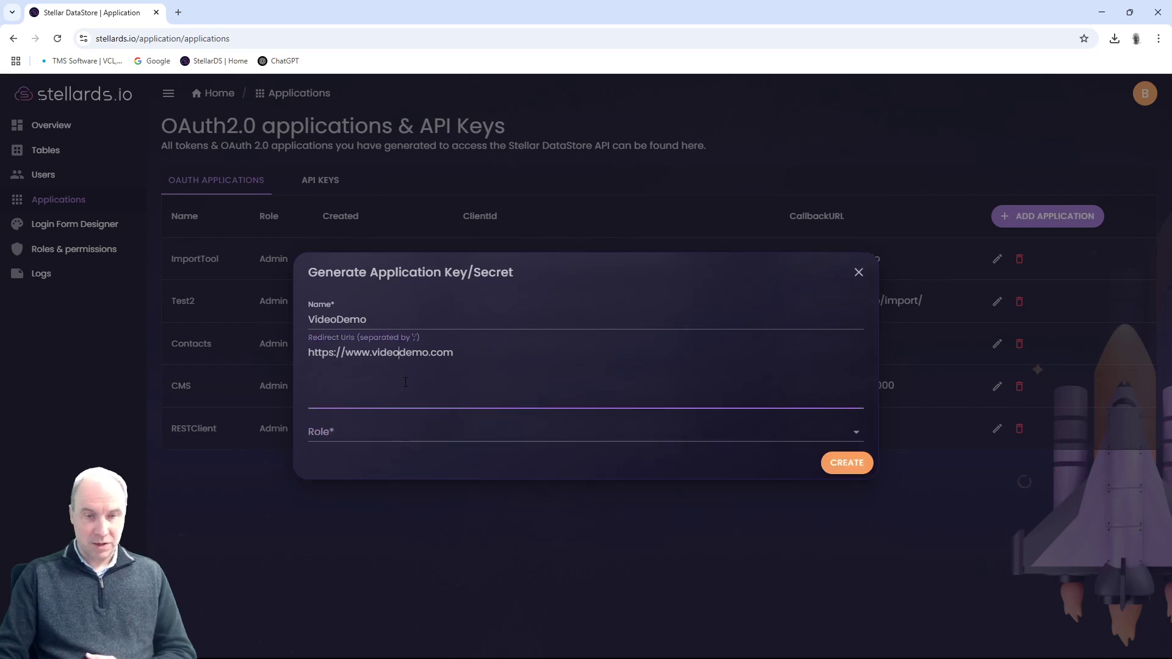
left_click(366, 432)
left_click(337, 520)
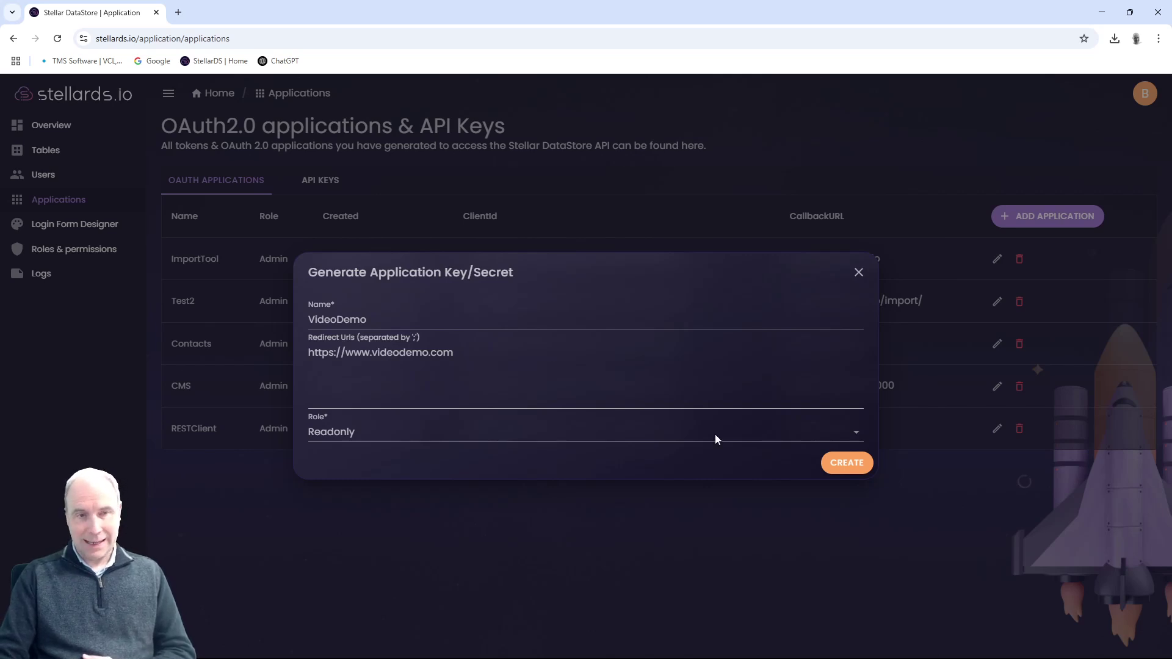
left_click(848, 467)
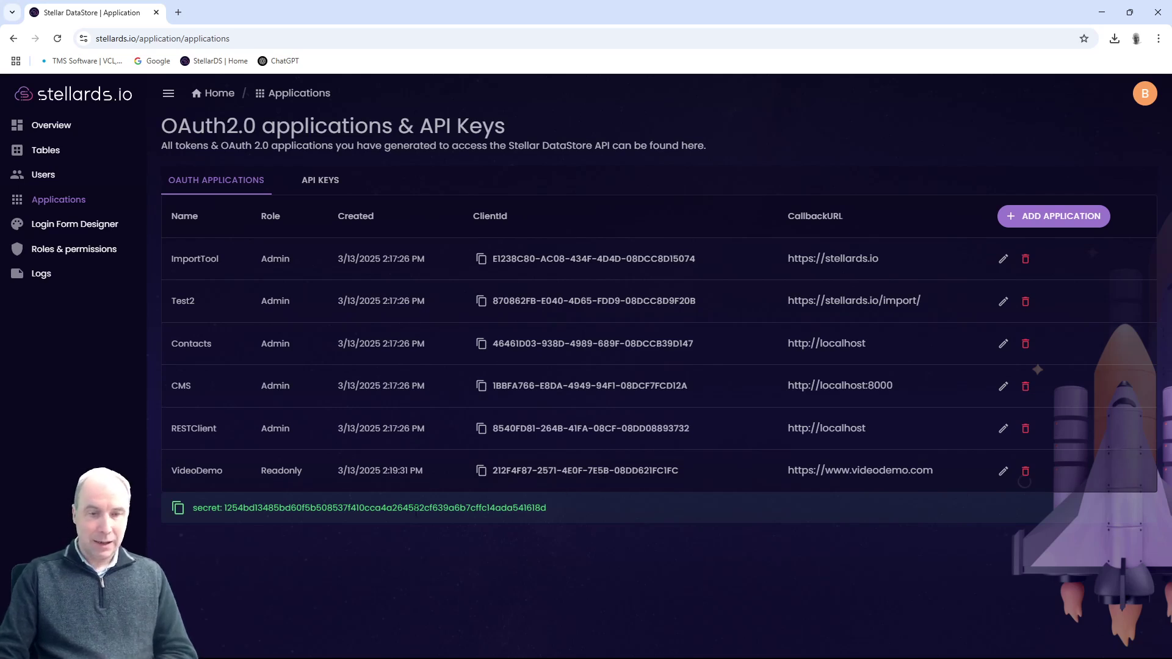
left_click(417, 508)
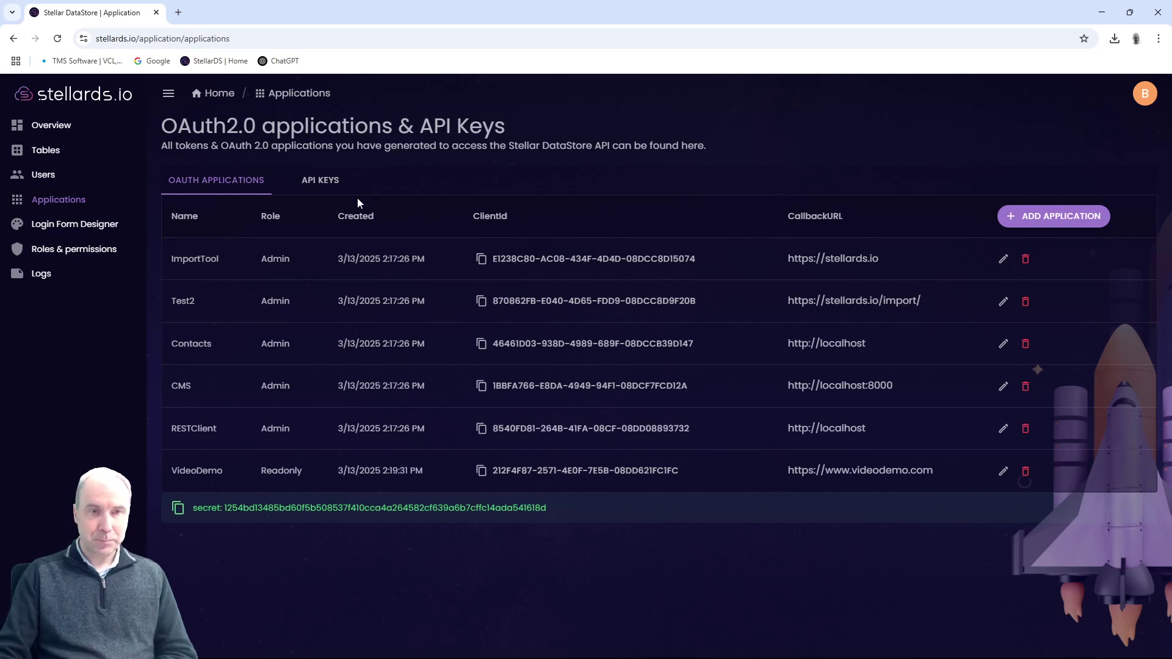
- Generate an API key named VideoDemo with a duration of 30 days, the Readonly role and no domain, and copy the key
left_click(321, 183)
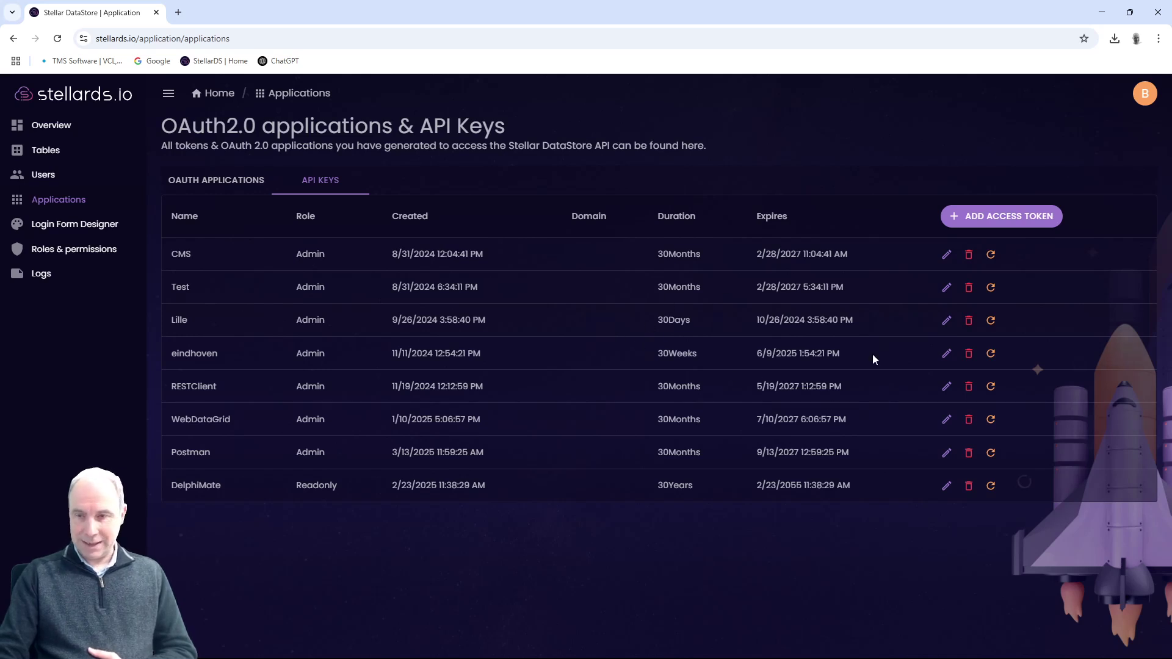
left_click(975, 216)
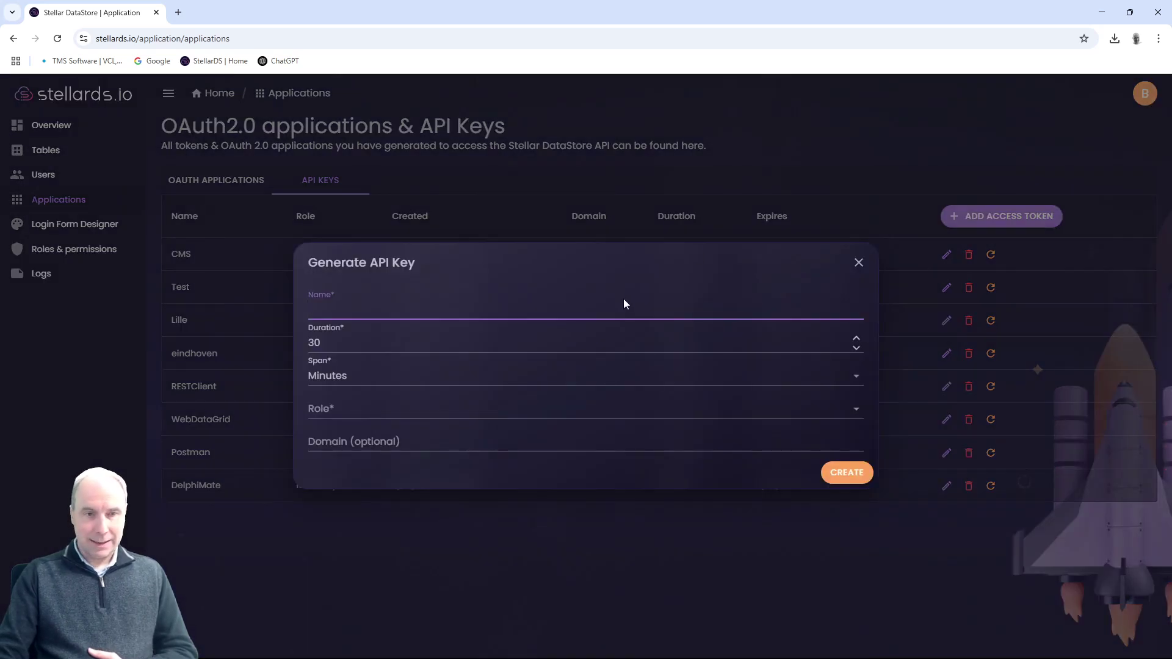
type("VideoDemo")
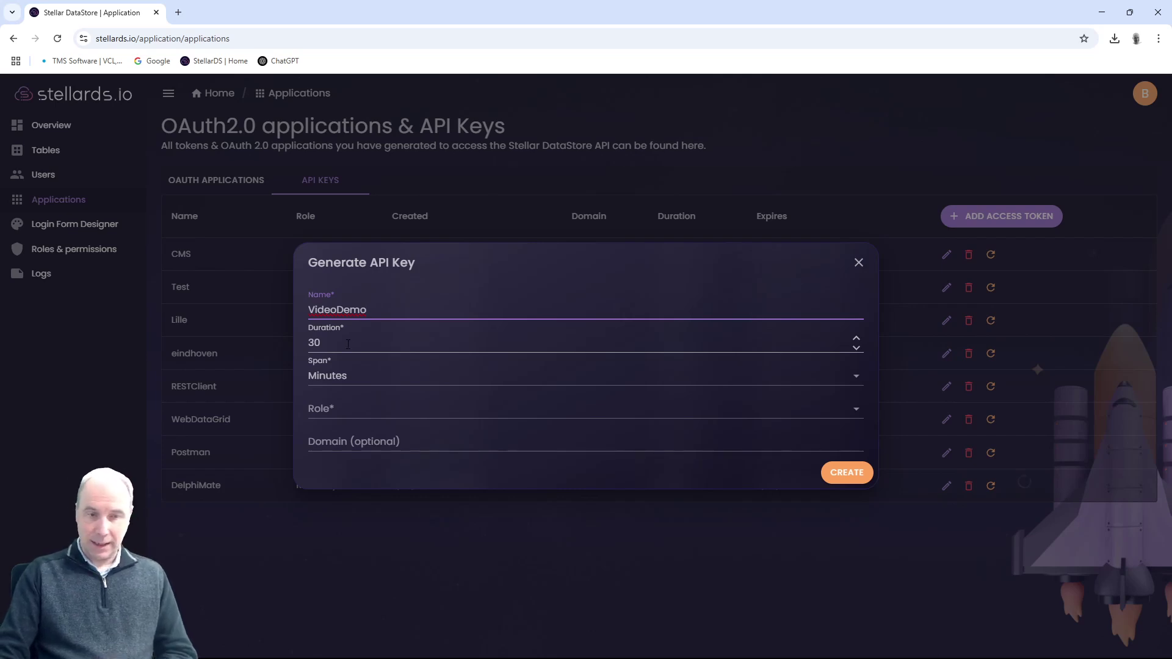
left_click(349, 378)
scroll(394, 485, "up", 1)
scroll(393, 486, "down", 1)
scroll(390, 483, "up", 1)
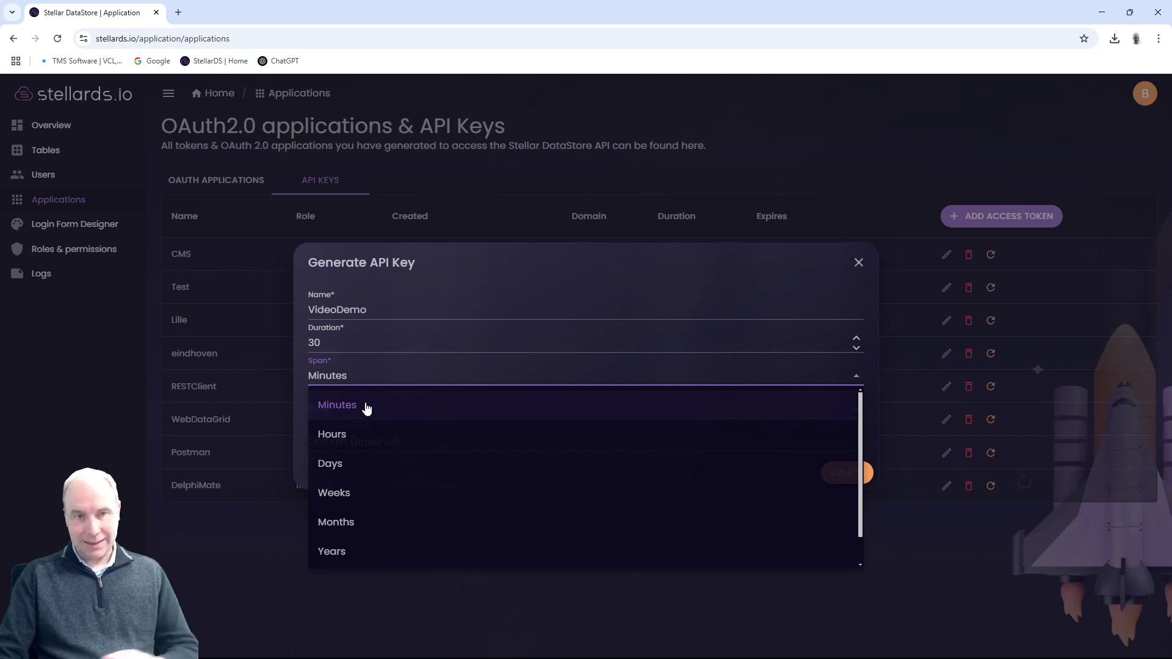
left_click(344, 467)
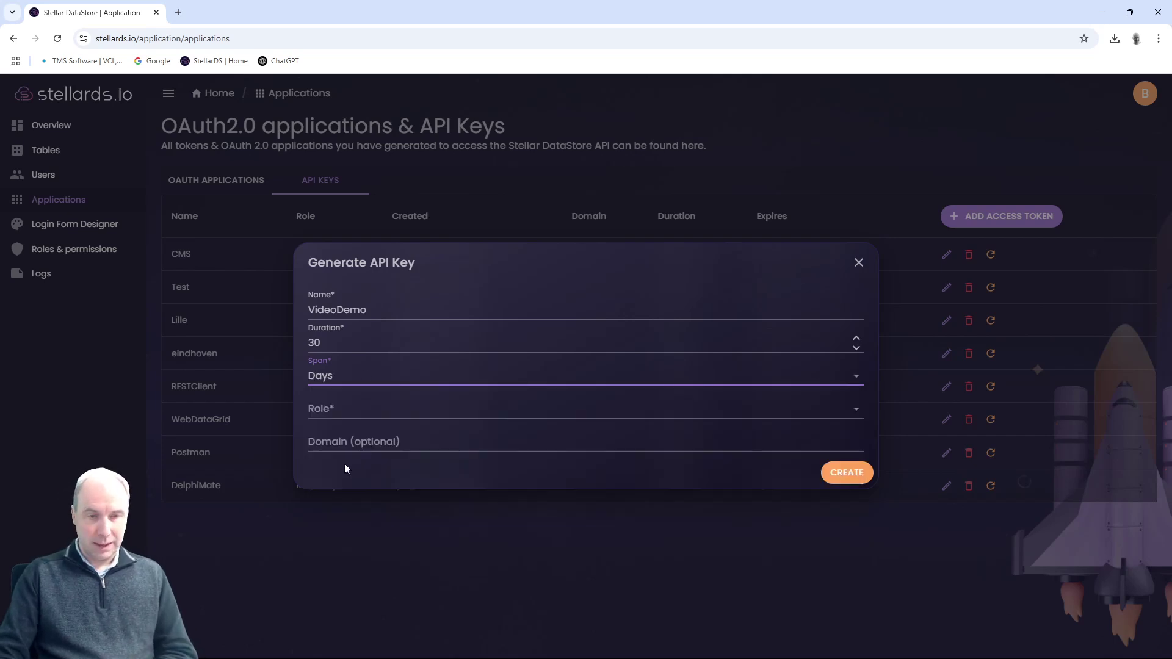
left_click(344, 410)
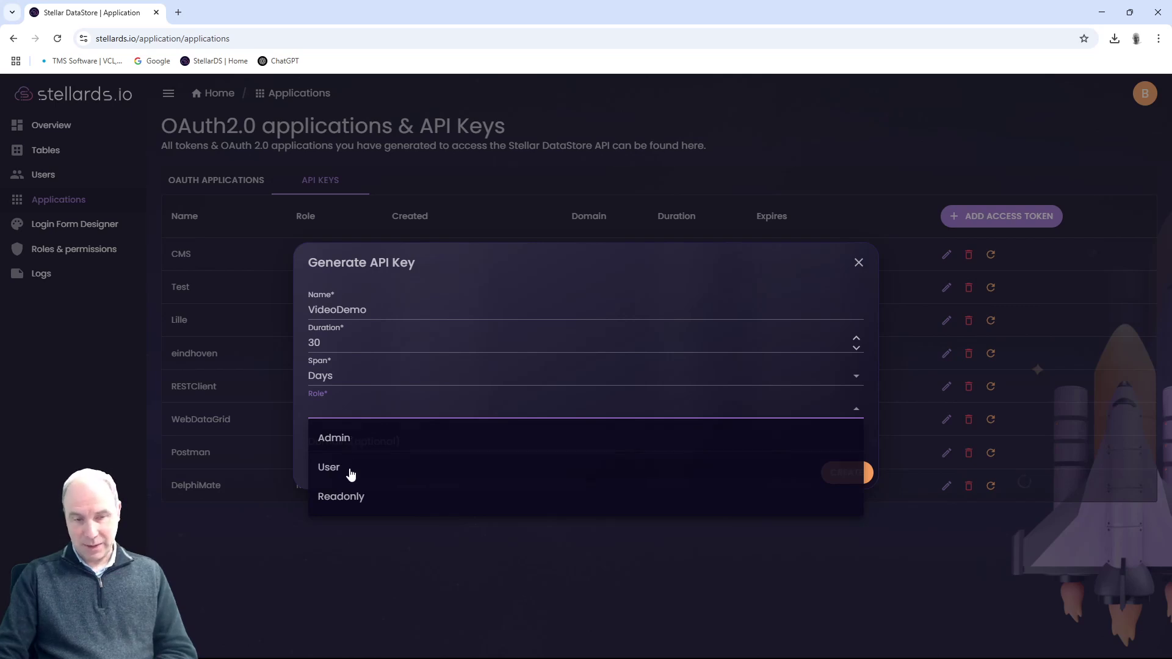
left_click(357, 498)
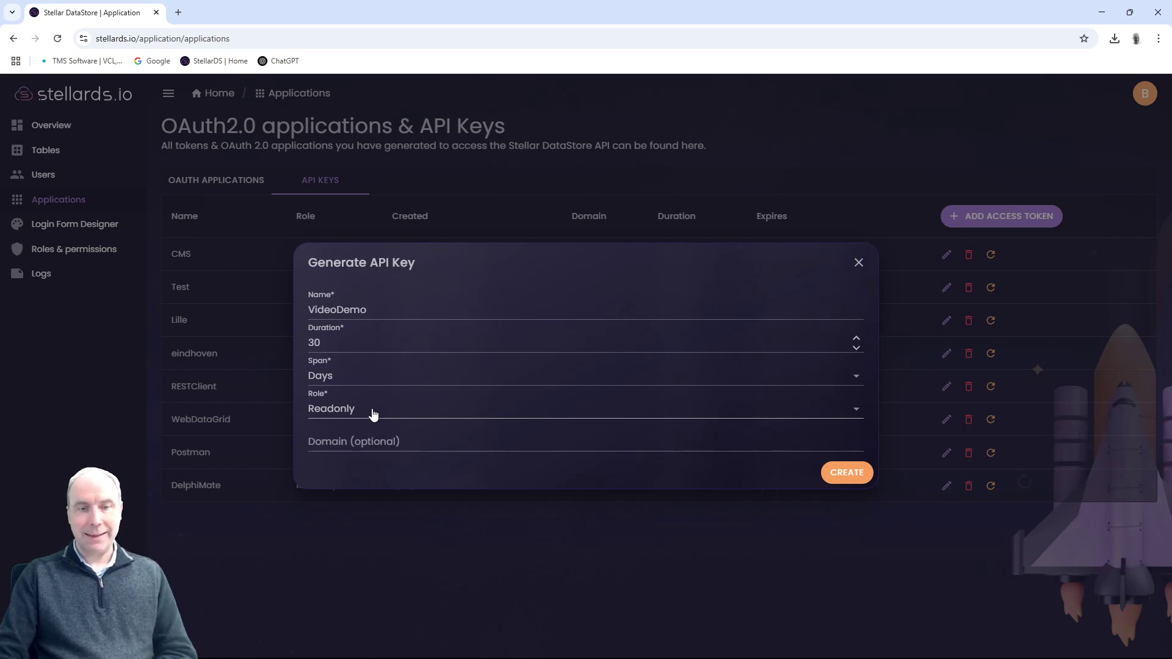
left_click(407, 441)
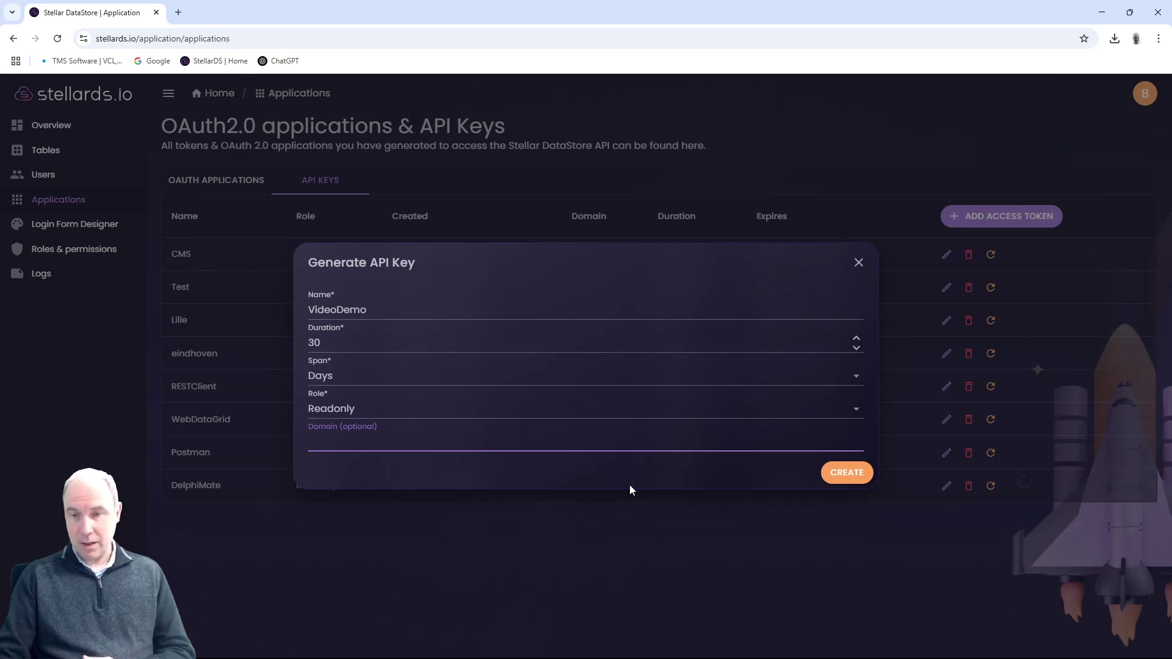
left_click(843, 475)
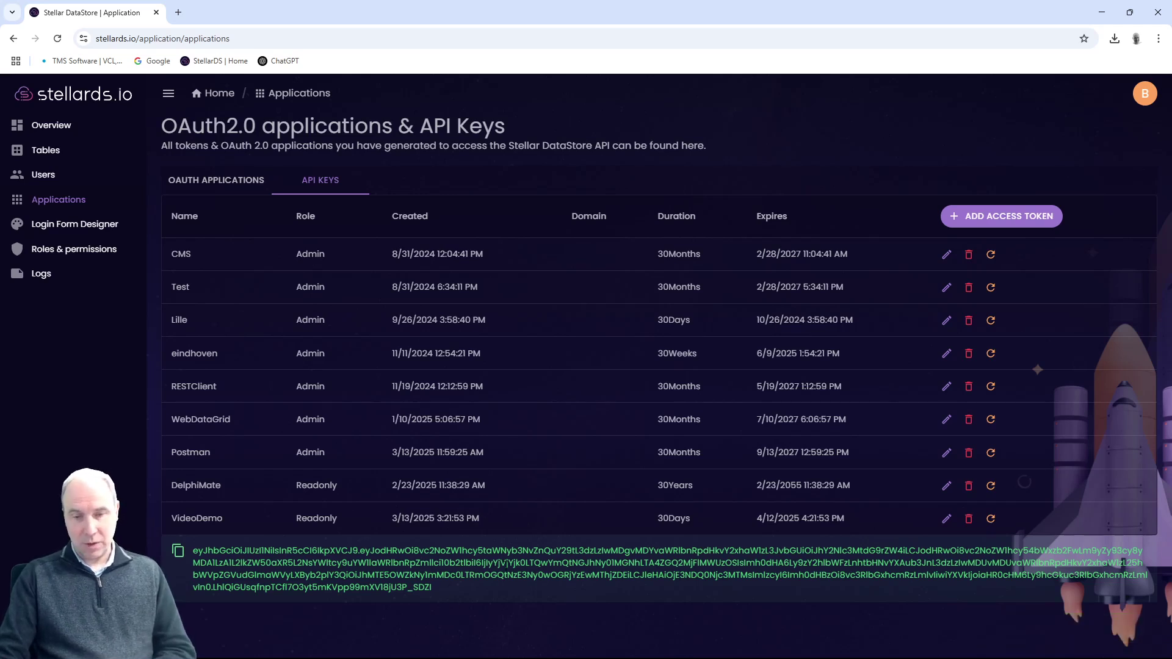
left_click(178, 550)
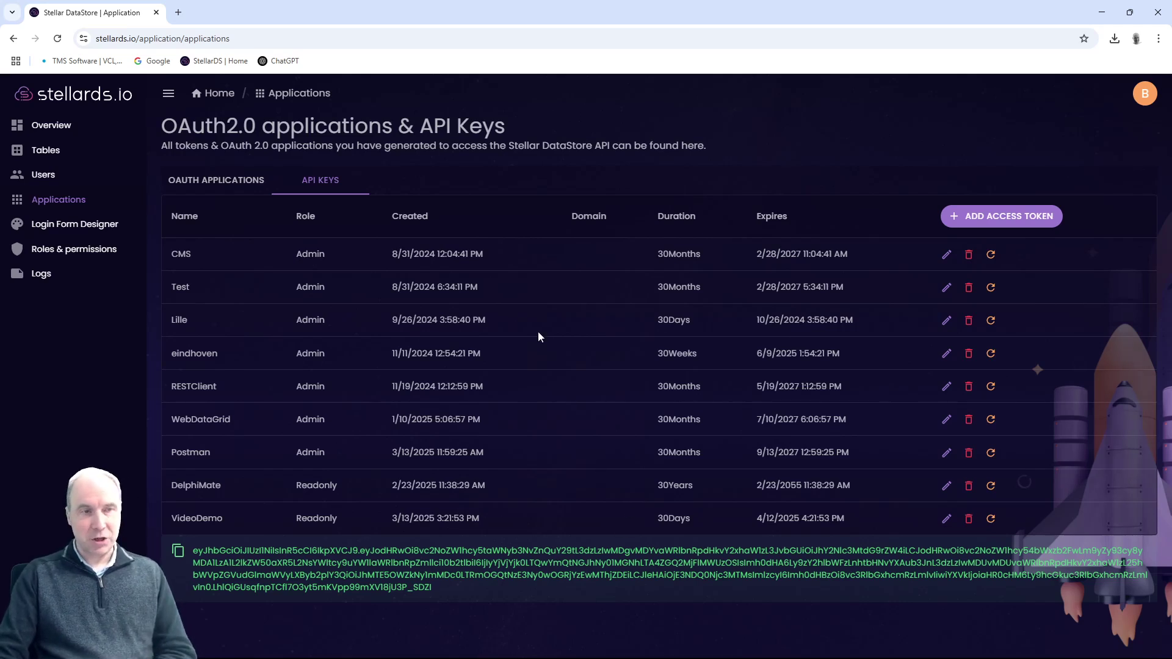
- Open the OAuth login form designer, review the default login form preview and enable the custom design
left_click(88, 225)
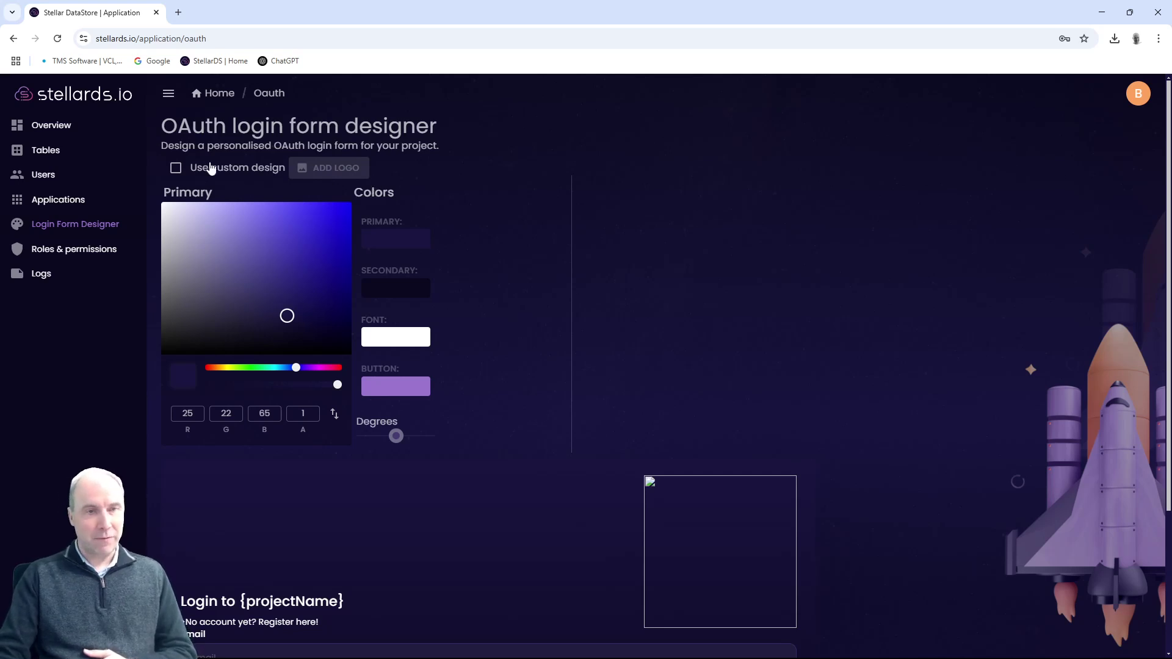
scroll(540, 345, "down", 3)
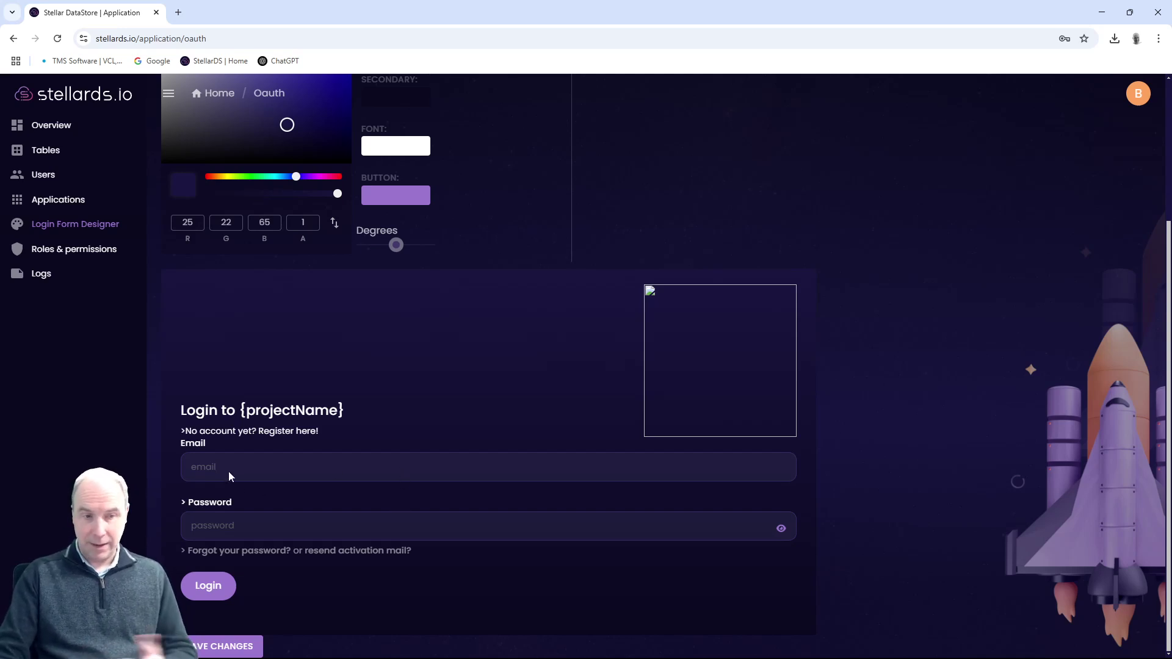
scroll(265, 472, "up", 3)
scroll(266, 472, "down", 1)
scroll(335, 176, "up", 1)
left_click(231, 174)
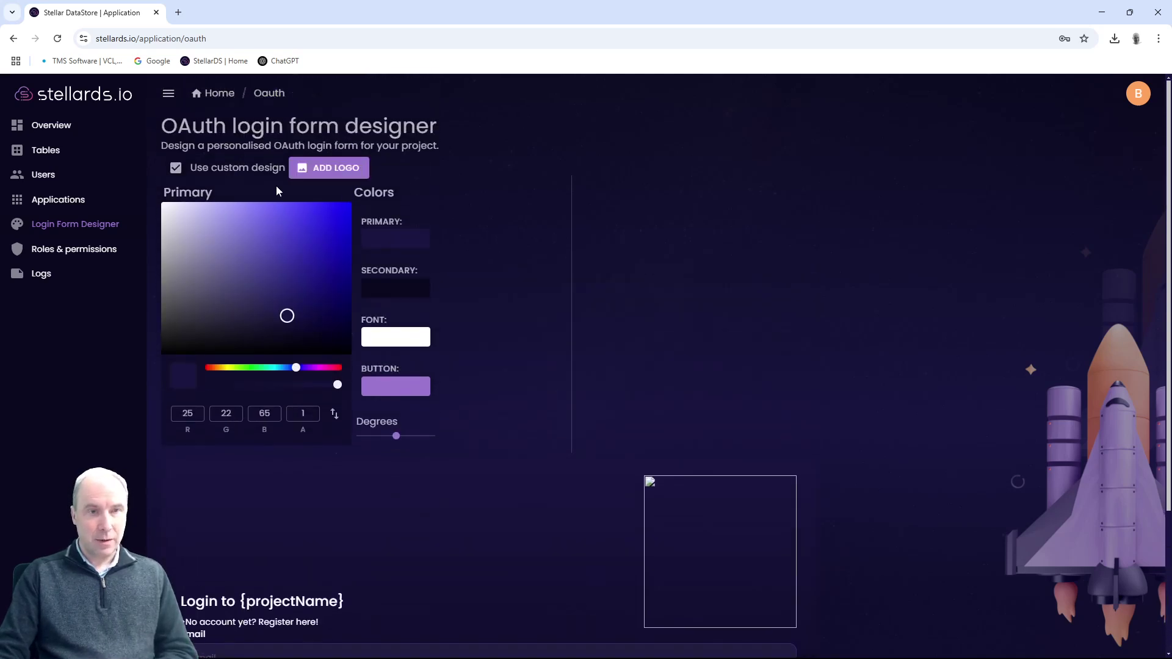
- Set the login form's primary color to yellow, about RGB 215, 206, 49, and check the preview
left_click(295, 237)
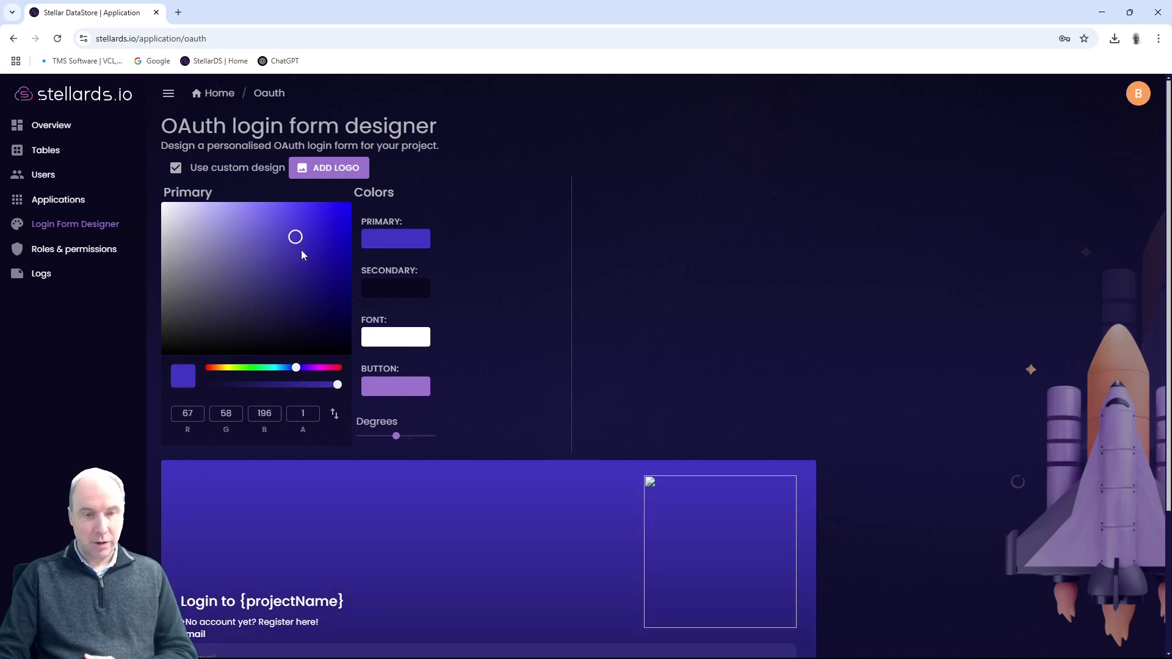
left_click_drag(273, 264, 216, 293)
left_click(230, 368)
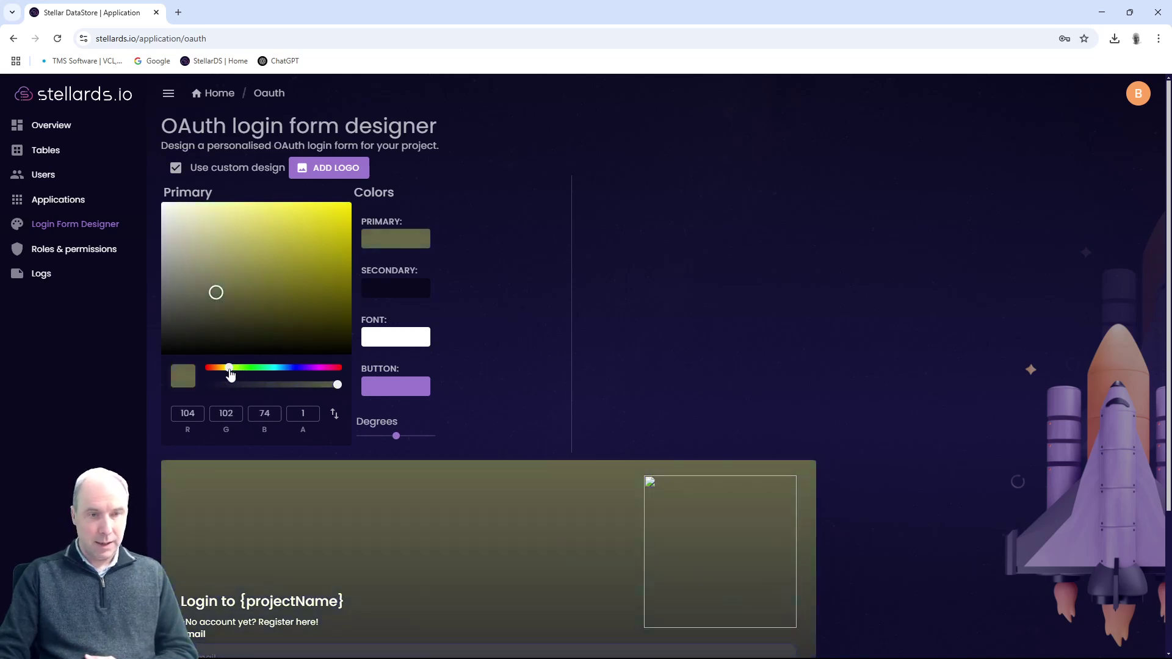
mouse_move(304, 221)
left_mouse_down()
mouse_move(300, 238)
mouse_move(306, 229)
left_mouse_up()
scroll(342, 306, "down", 3)
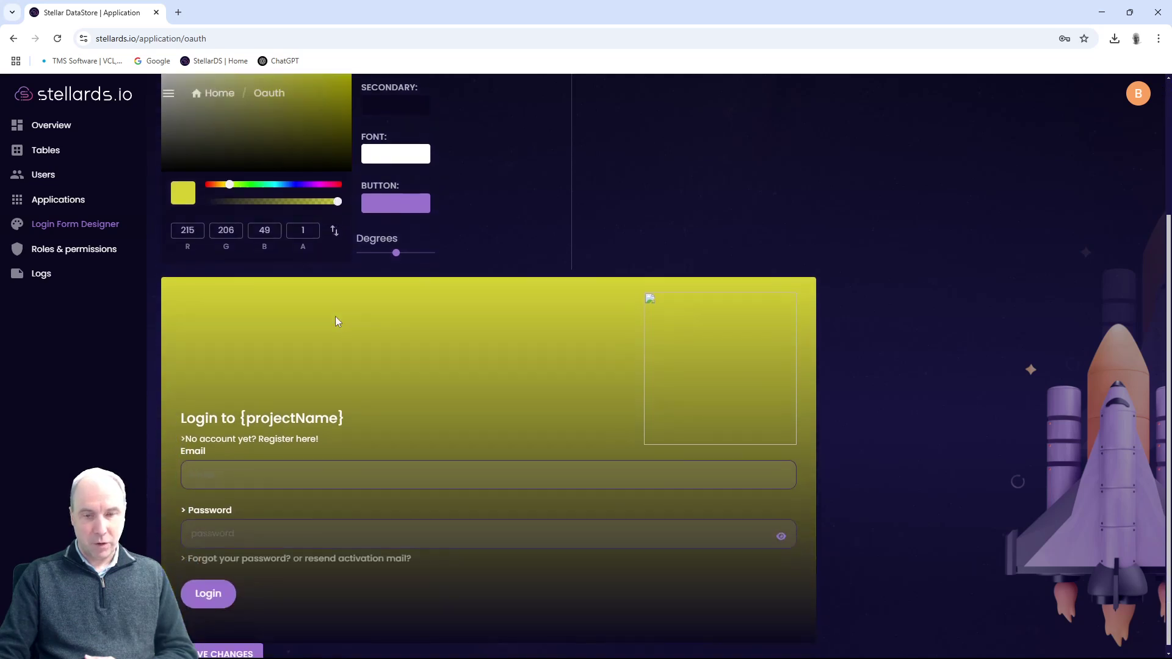
scroll(348, 345, "up", 1)
scroll(347, 341, "up", 1)
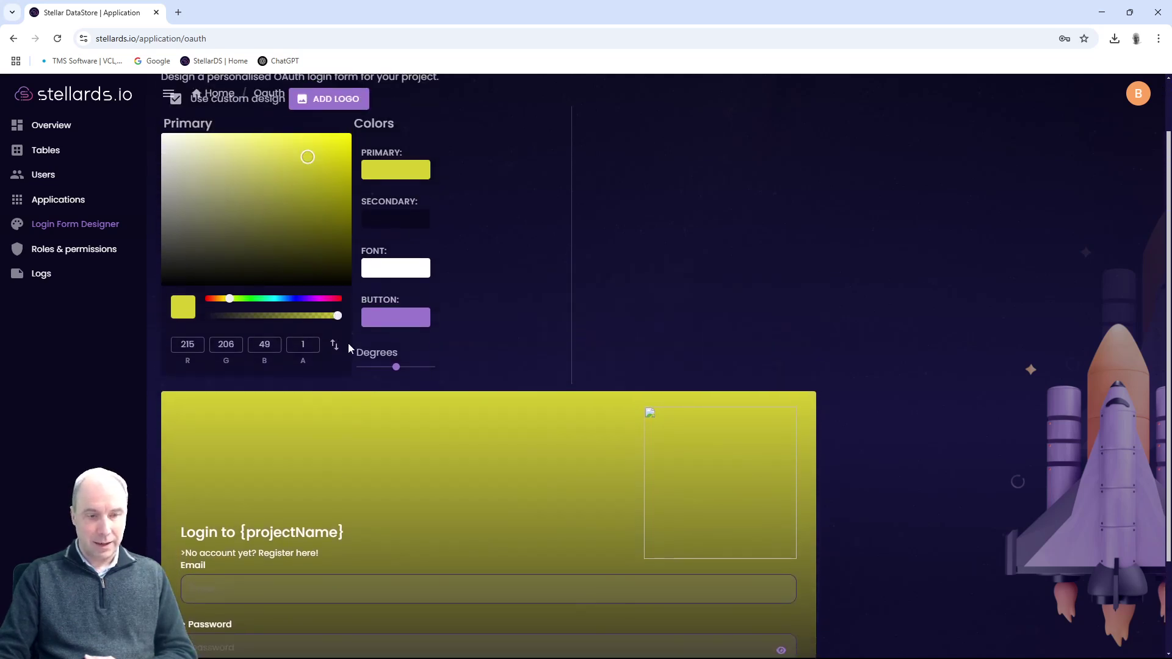
scroll(347, 341, "down", 2)
scroll(523, 247, "up", 2)
- Set the login form's button color to red, about RGB 217, 13, 13, and check the Login button in the preview
left_click(407, 318)
left_click_drag(328, 301, 342, 299)
scroll(503, 305, "down", 2)
scroll(484, 290, "up", 2)
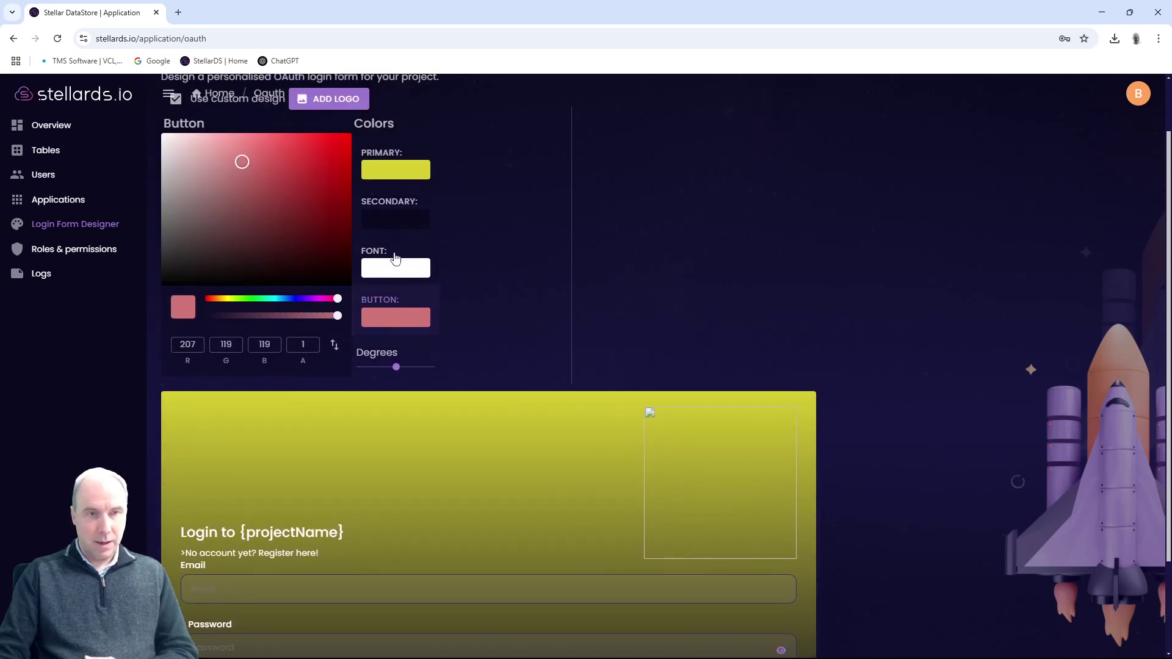
left_click_drag(279, 164, 342, 153)
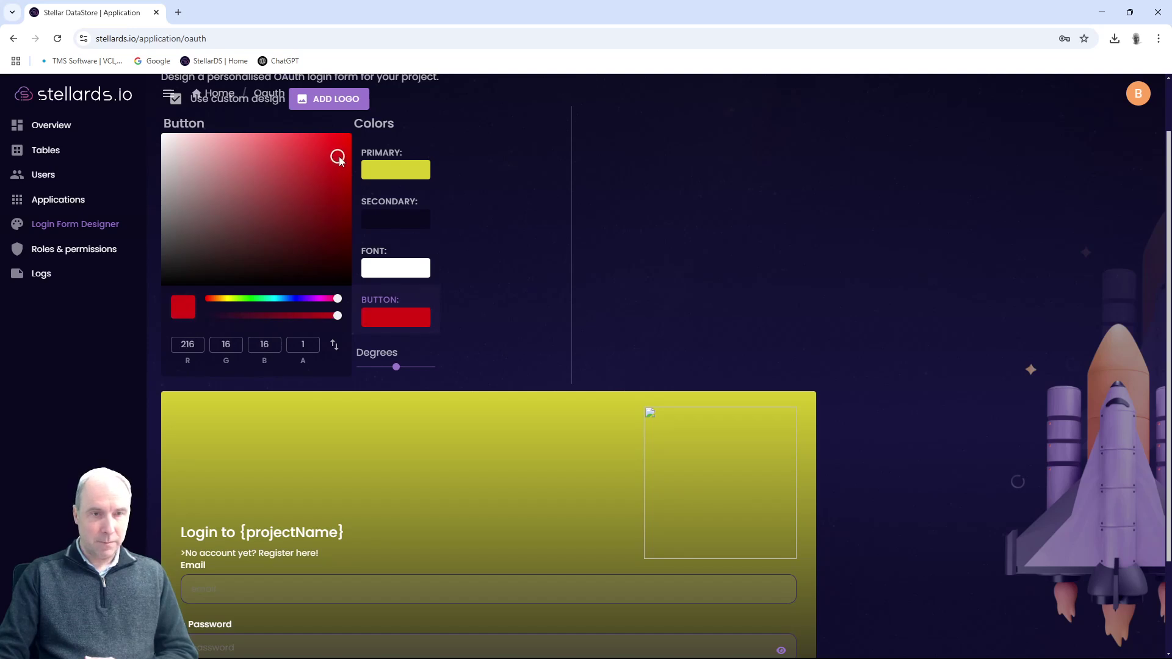
scroll(580, 312, "down", 2)
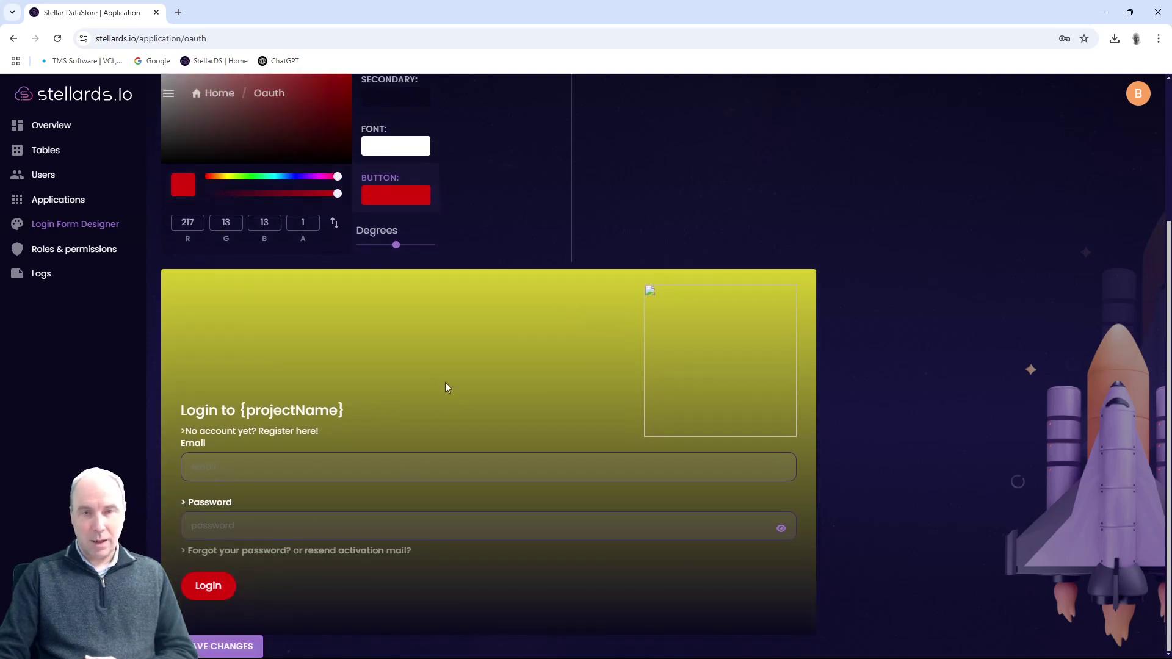
scroll(554, 385, "up", 3)
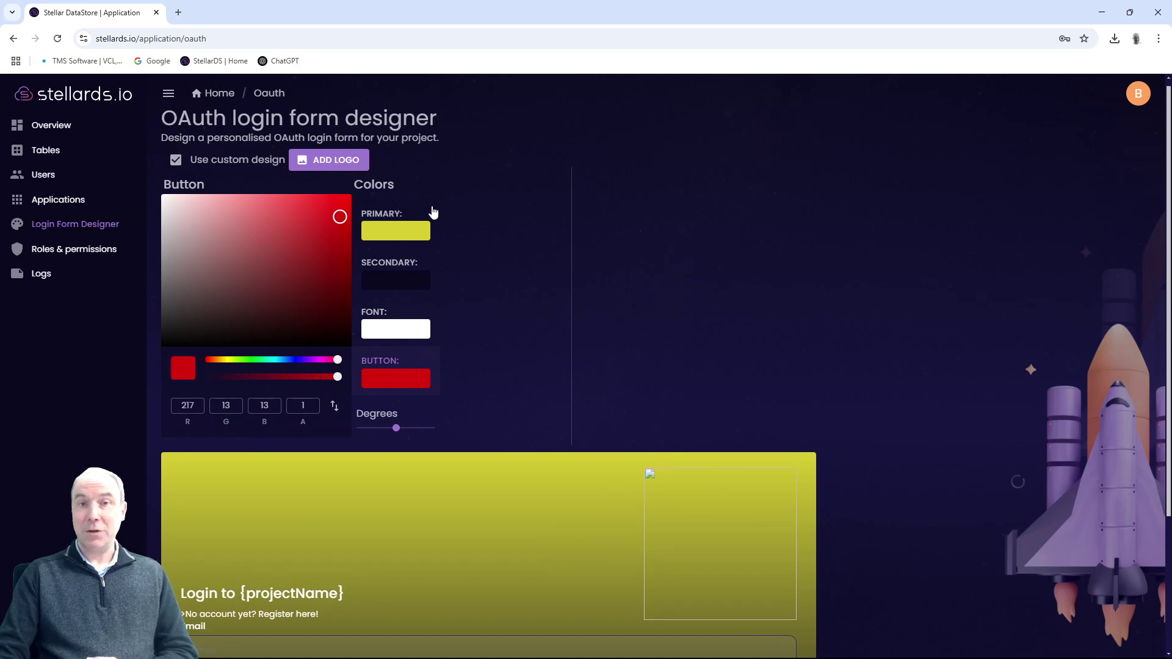
- Add PCS_logo.jpg from the Projects folder as the login form's logo and check it in the preview
left_click(326, 164)
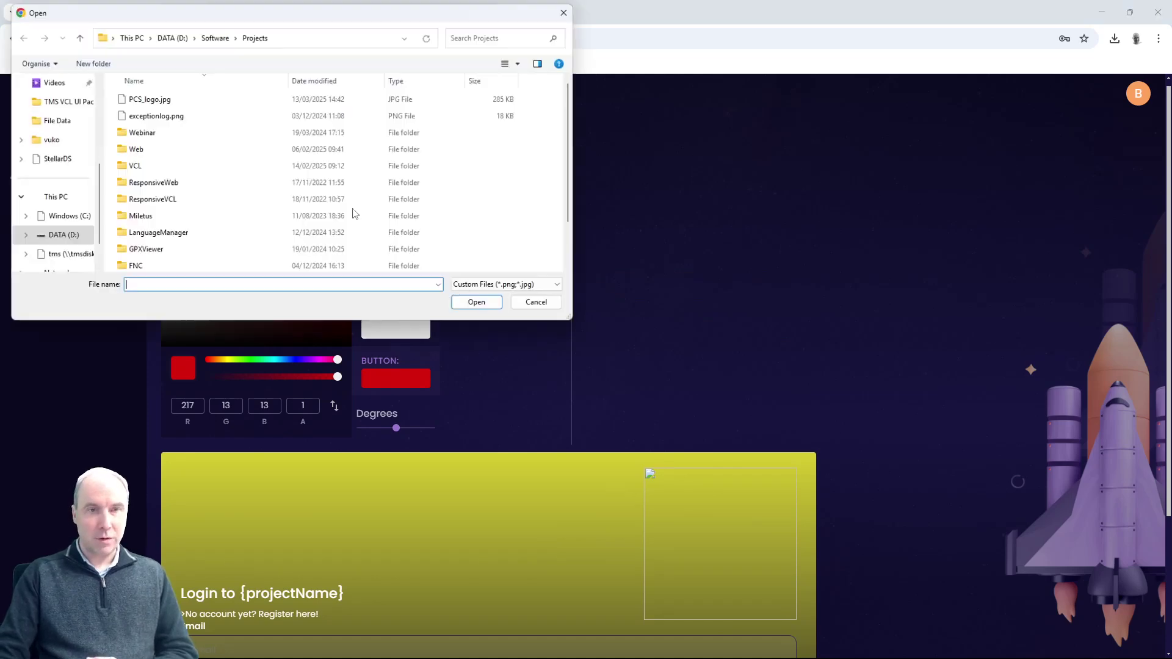
left_click(171, 102)
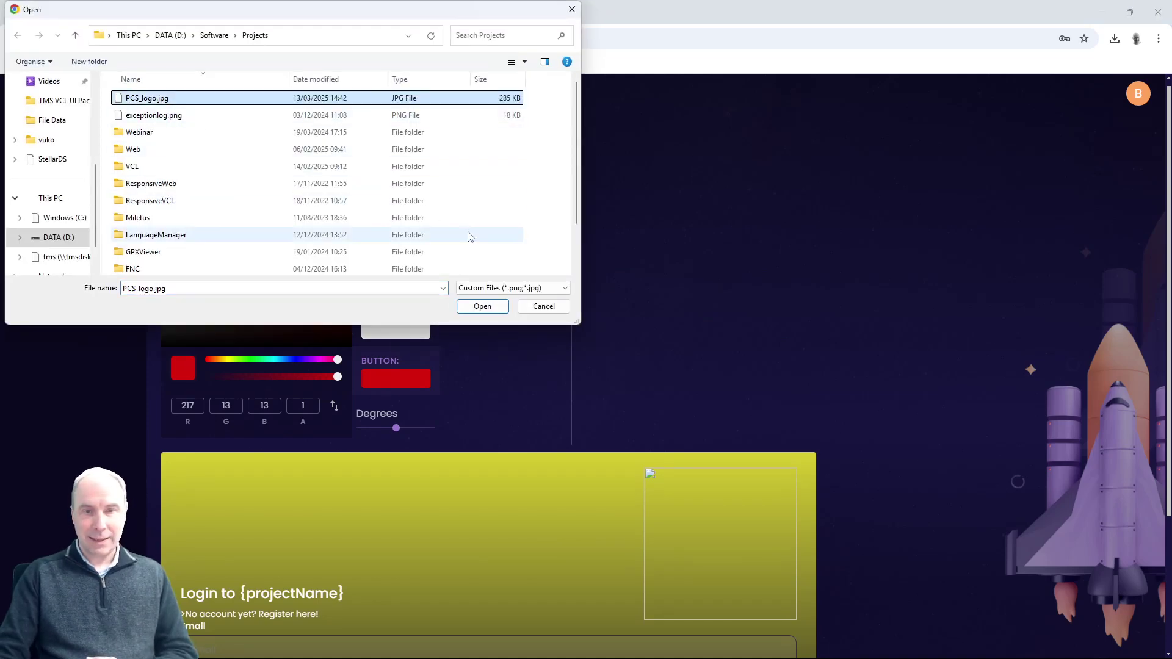
left_click(493, 309)
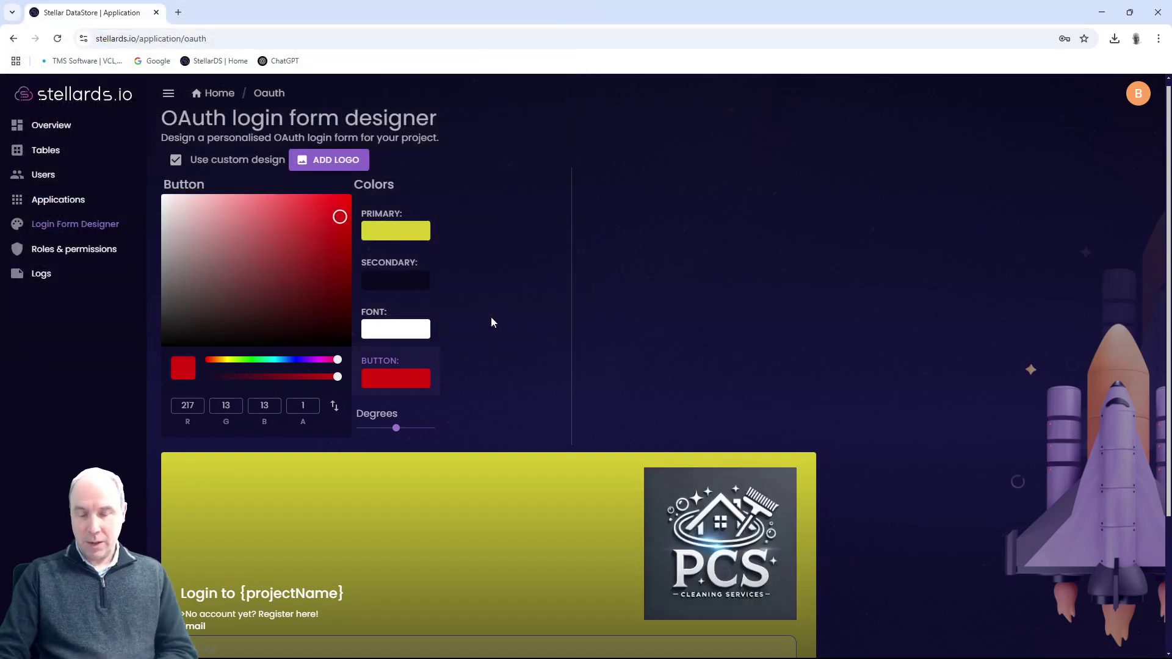
scroll(496, 475, "down", 2)
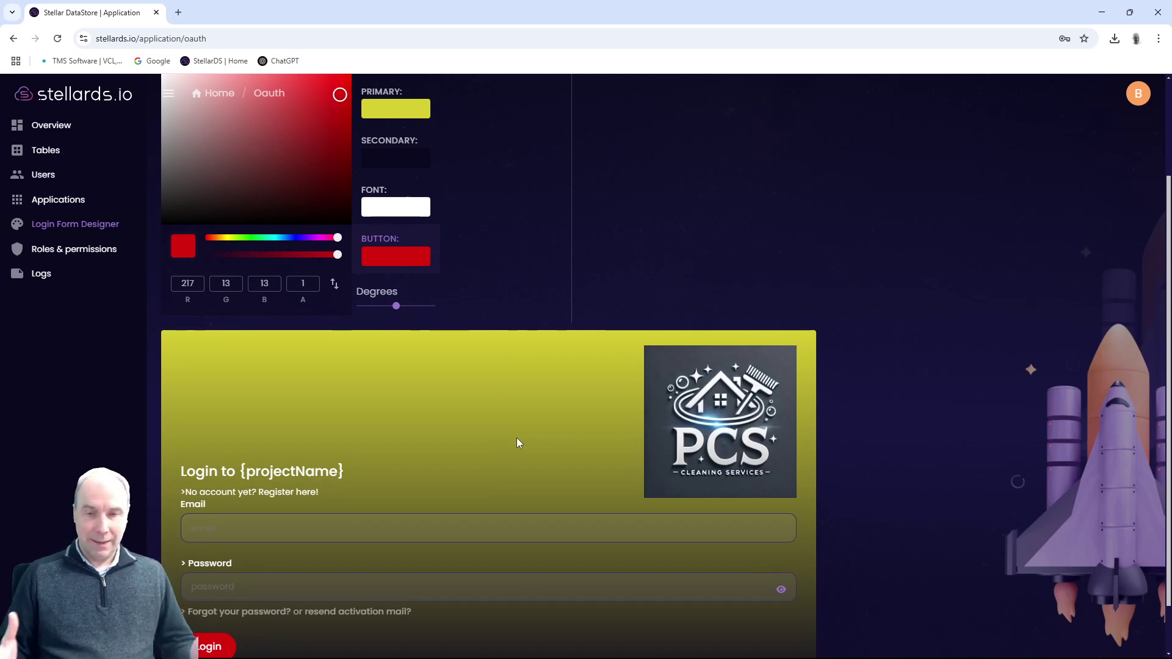
- Look over the complete customized login form preview
scroll(596, 405, "down", 1)
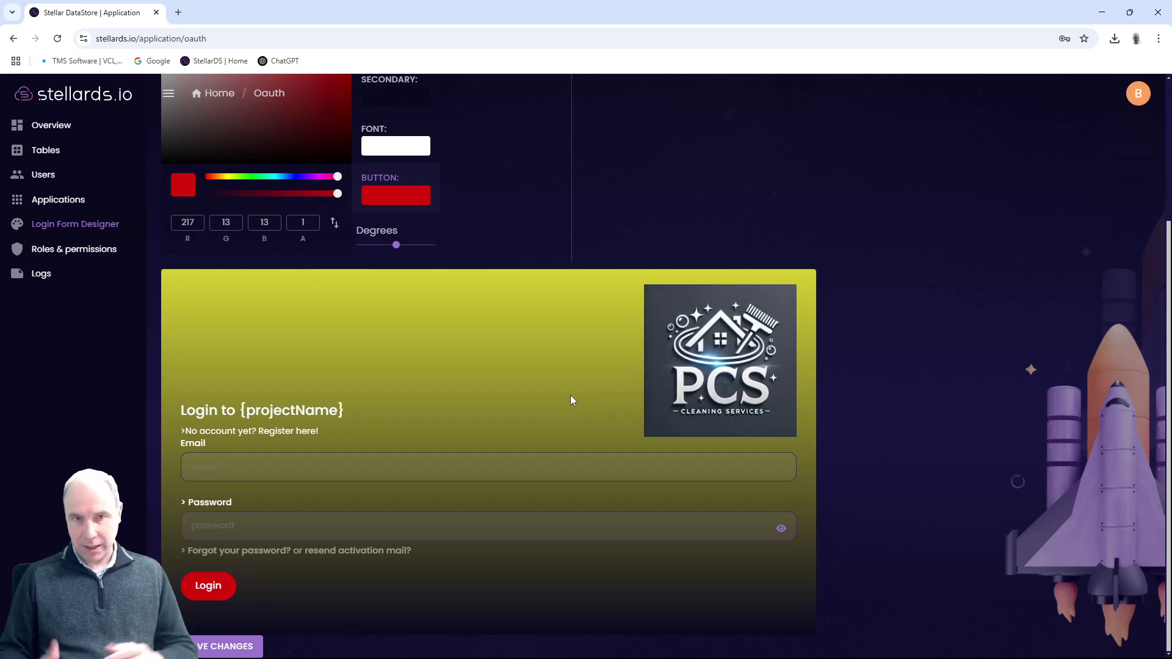
scroll(548, 312, "up", 3)
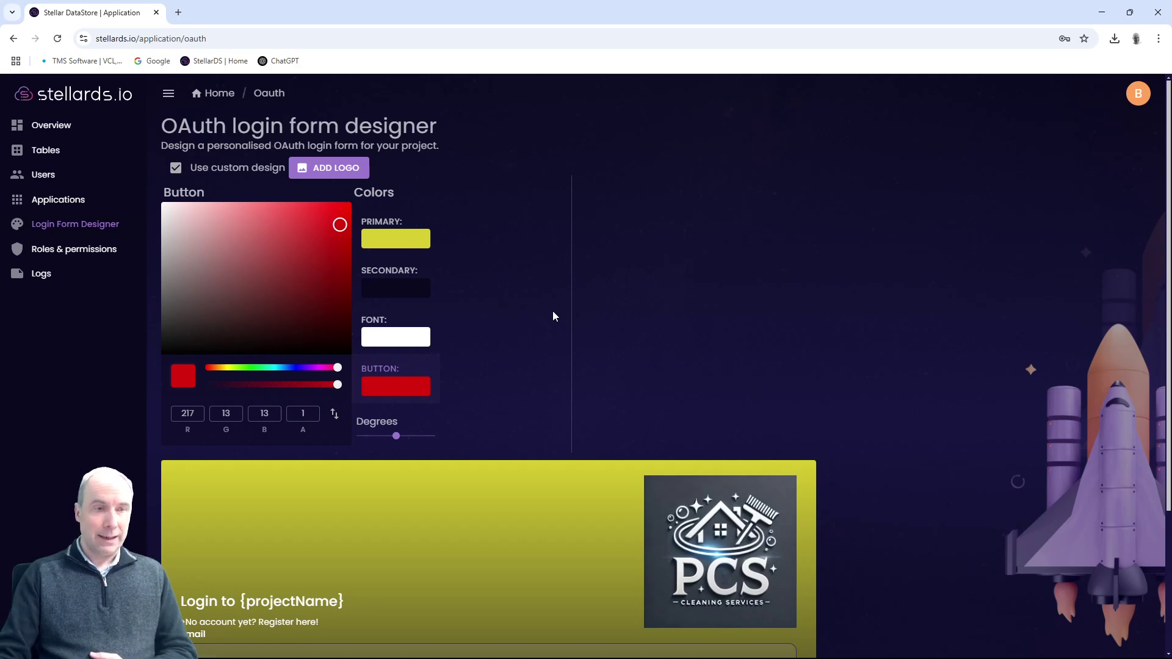
- Open the project's roles and permissions and compare the Admin, User and Readonly roles, including Readonly's default table permissions
left_click(91, 249)
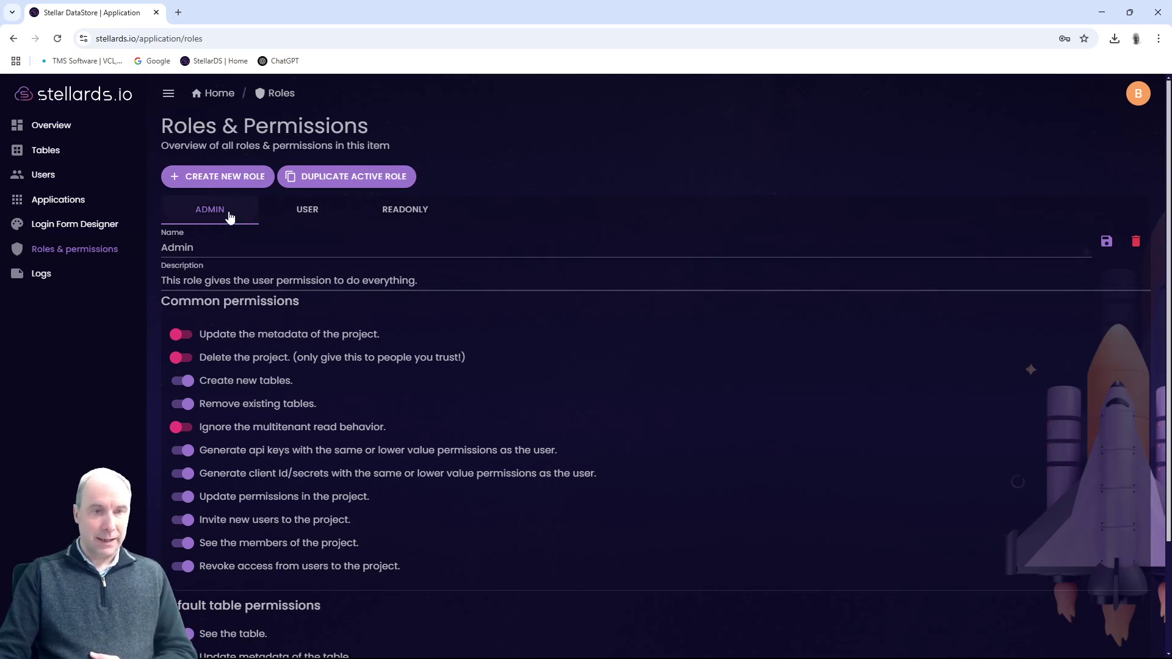
left_click(298, 217)
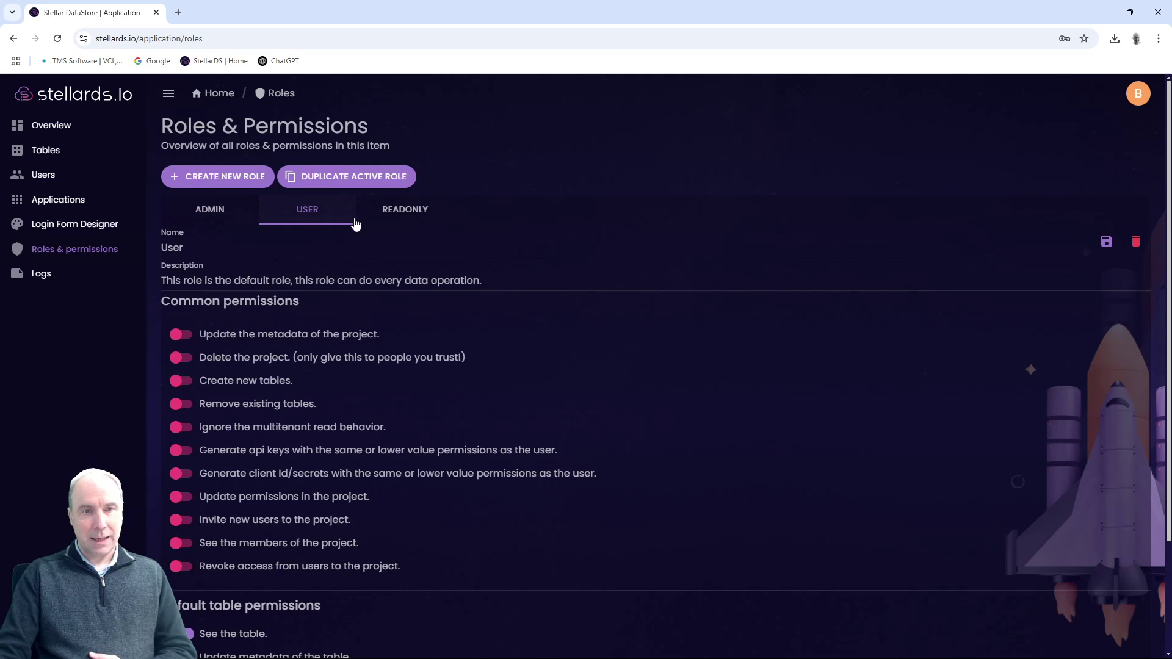
left_click(406, 218)
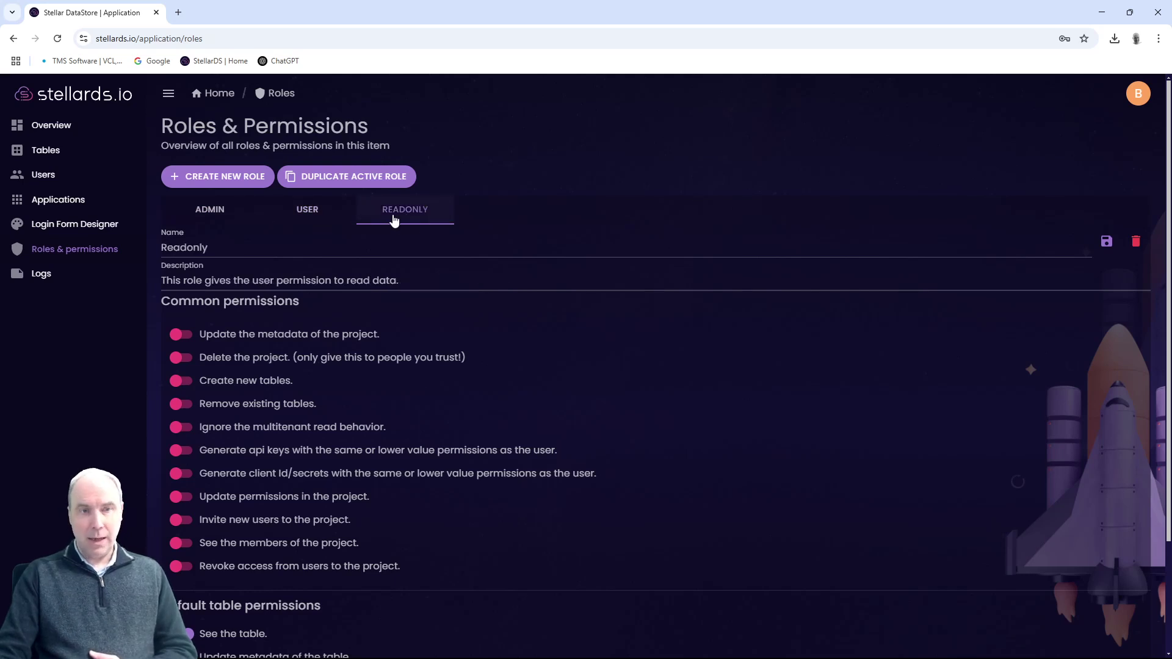
left_click(227, 210)
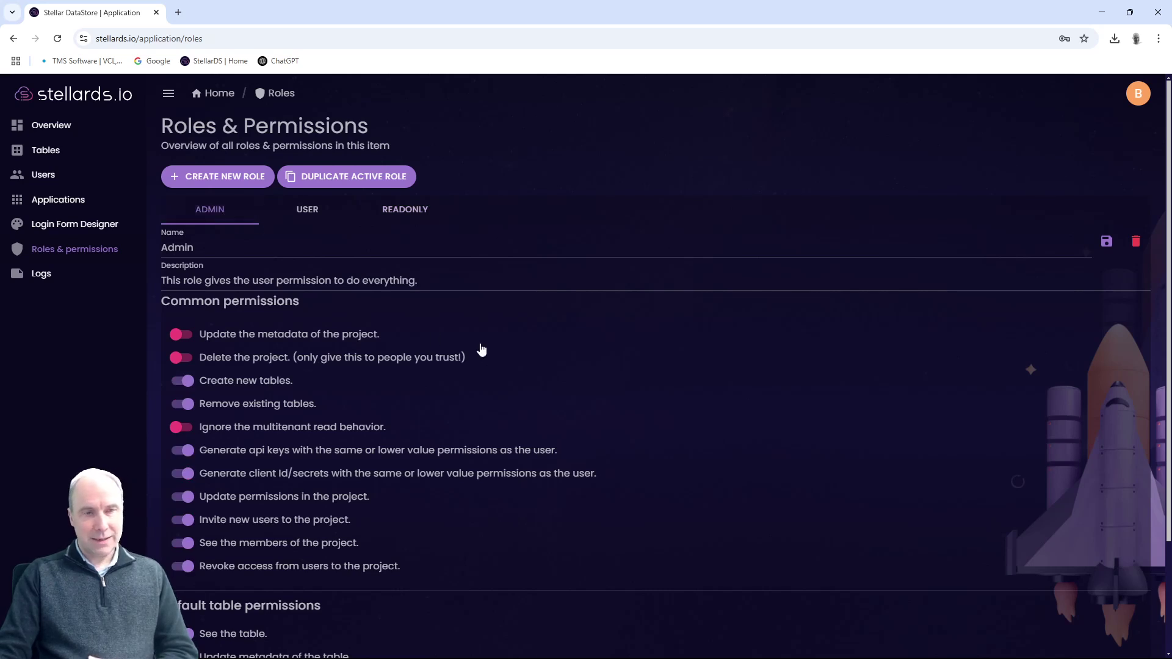
left_click(310, 215)
left_click(400, 211)
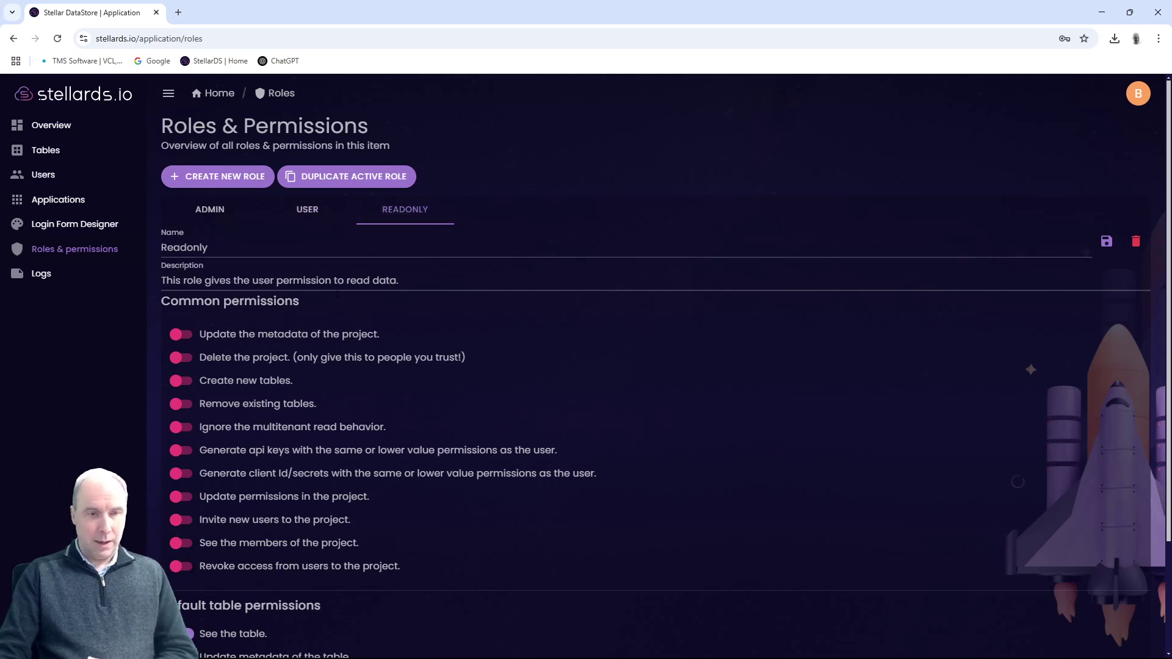
scroll(182, 284, "down", 1)
scroll(262, 383, "down", 1)
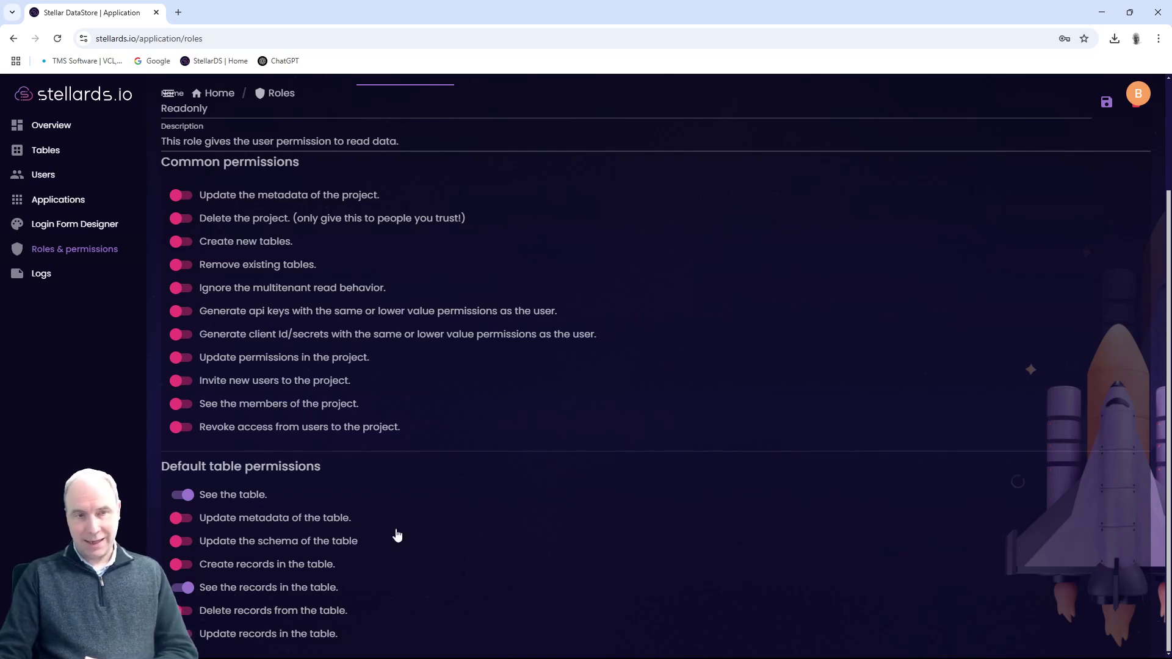
- Examine the Admin role's common permissions and default table permissions
scroll(396, 534, "up", 1)
scroll(397, 534, "up", 1)
left_click(211, 210)
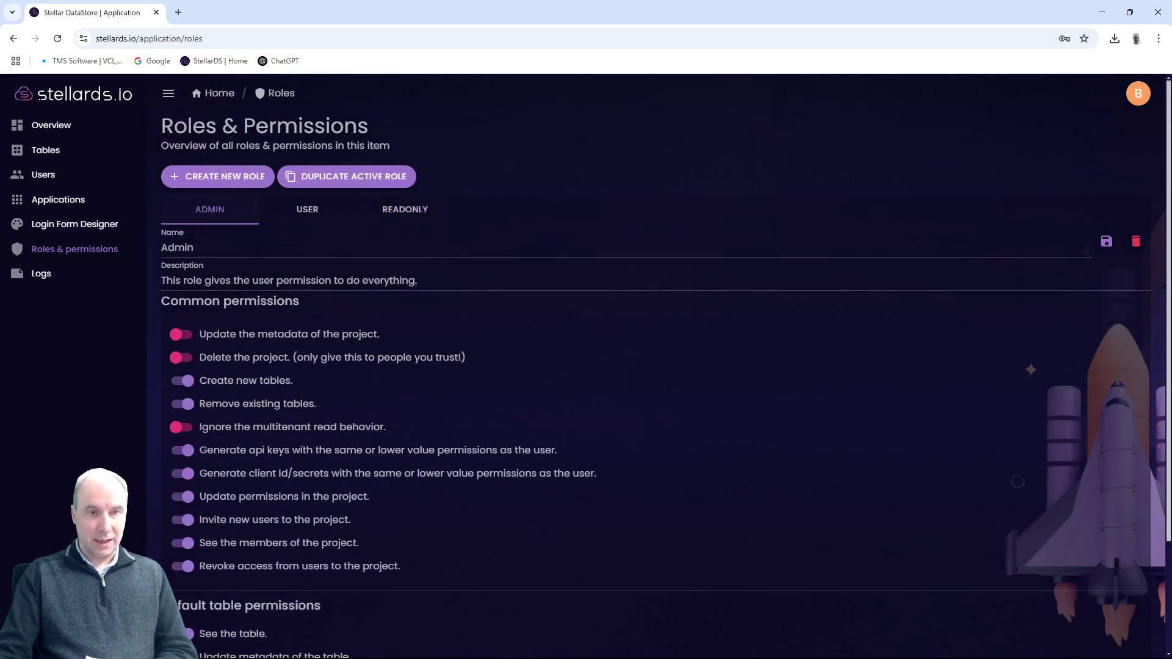
scroll(375, 301, "down", 2)
scroll(375, 301, "down", 1)
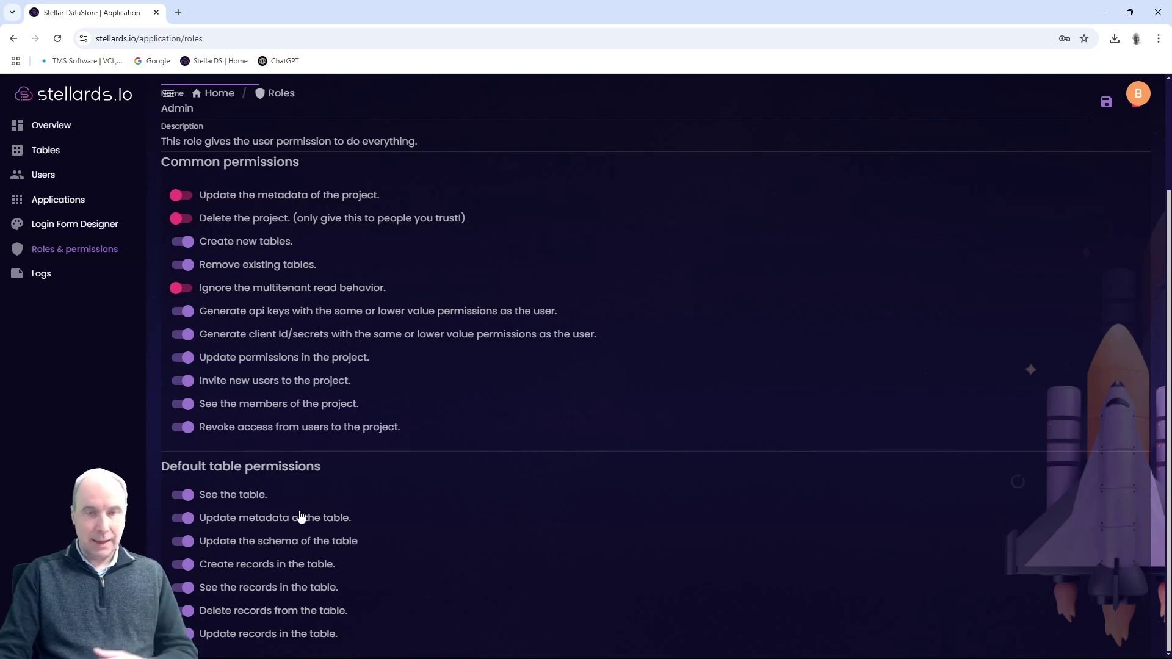
scroll(384, 511, "up", 3)
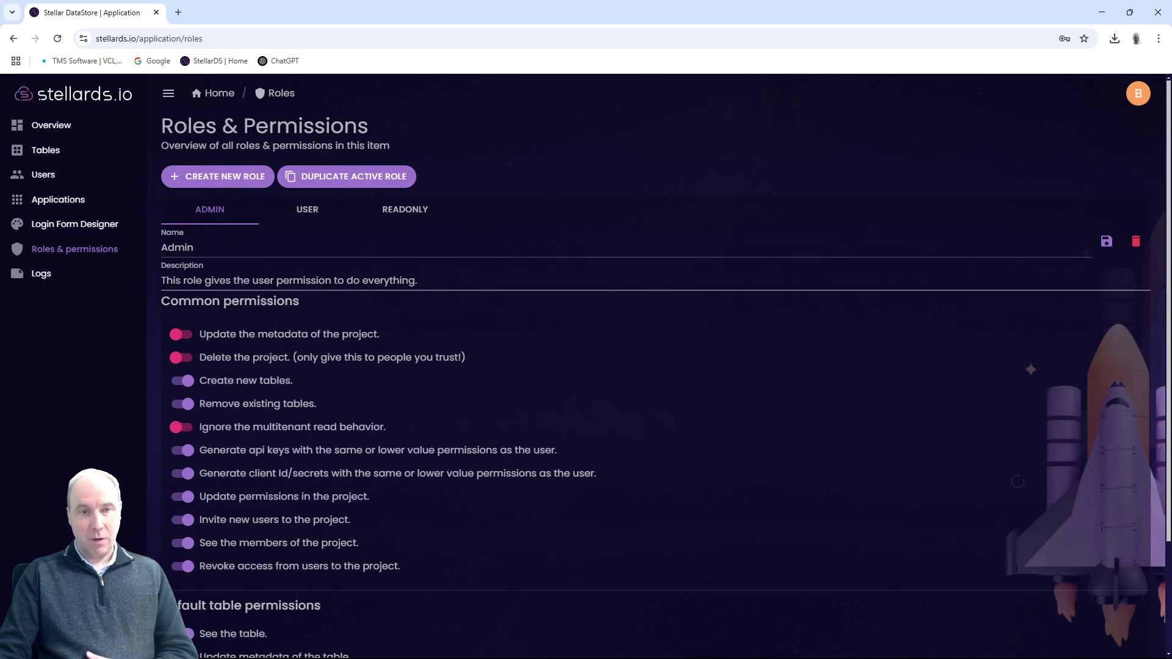
- Duplicate the Readonly role and open the copy
left_click(401, 211)
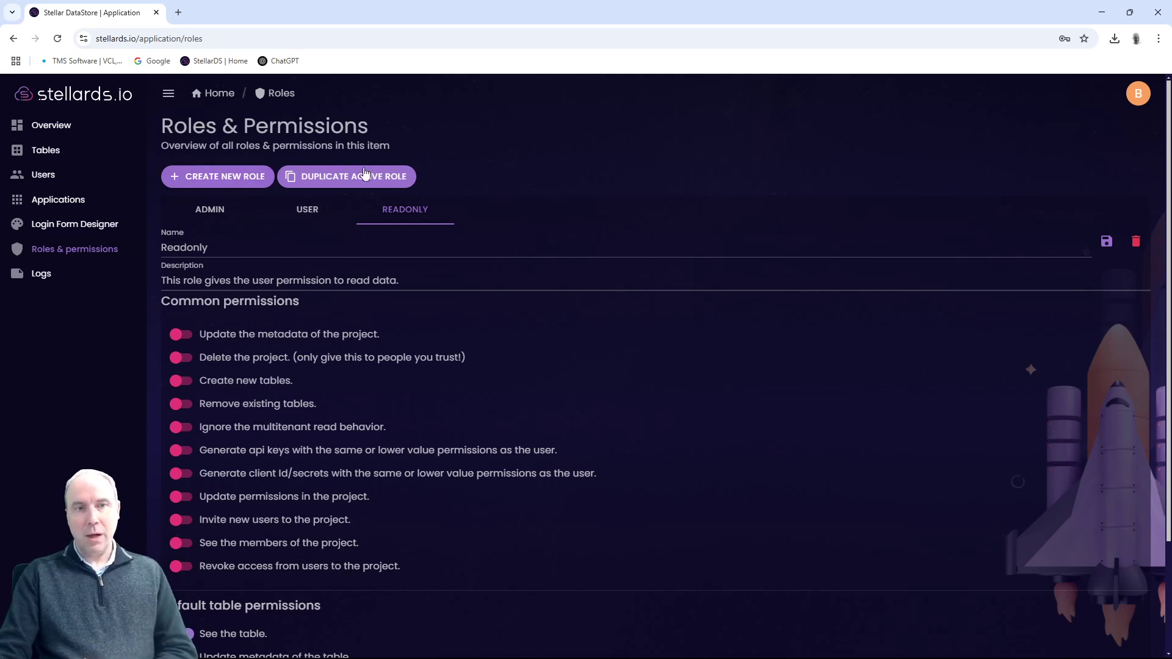
left_click(307, 210)
left_click(213, 210)
left_click(392, 215)
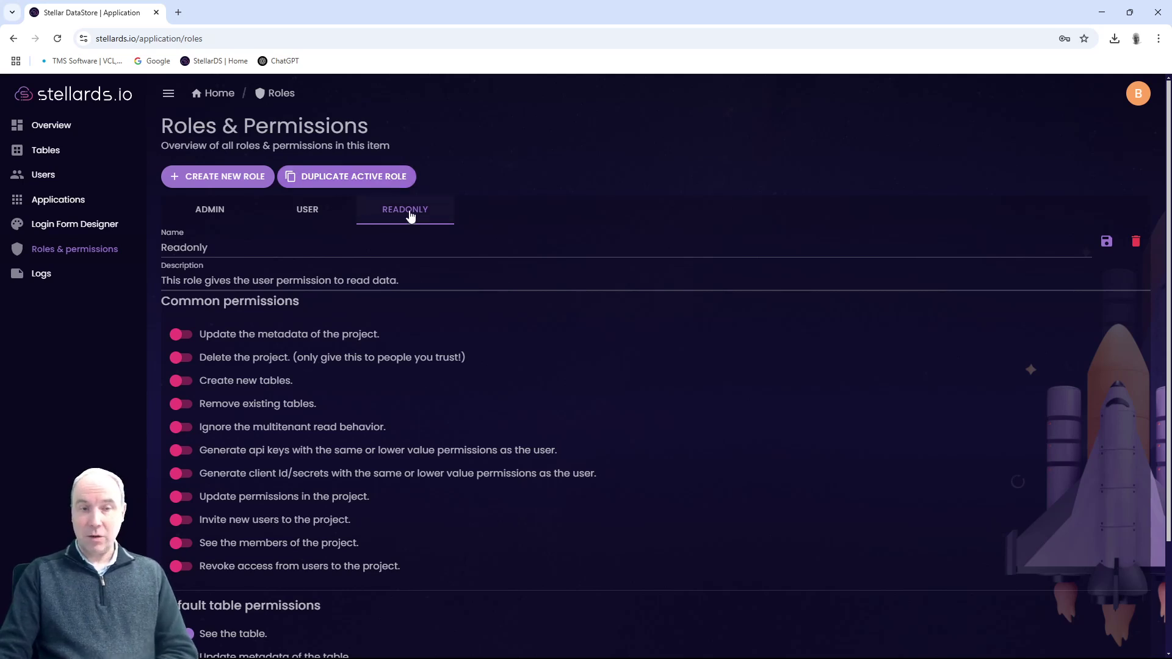
left_click(368, 180)
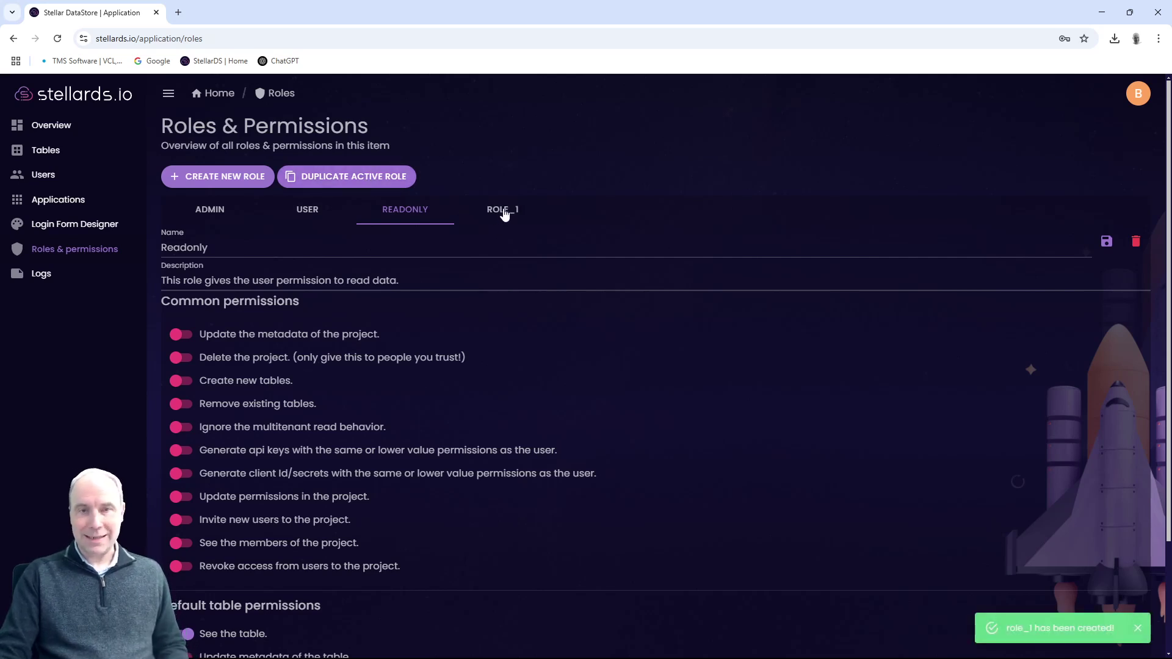
left_click(528, 216)
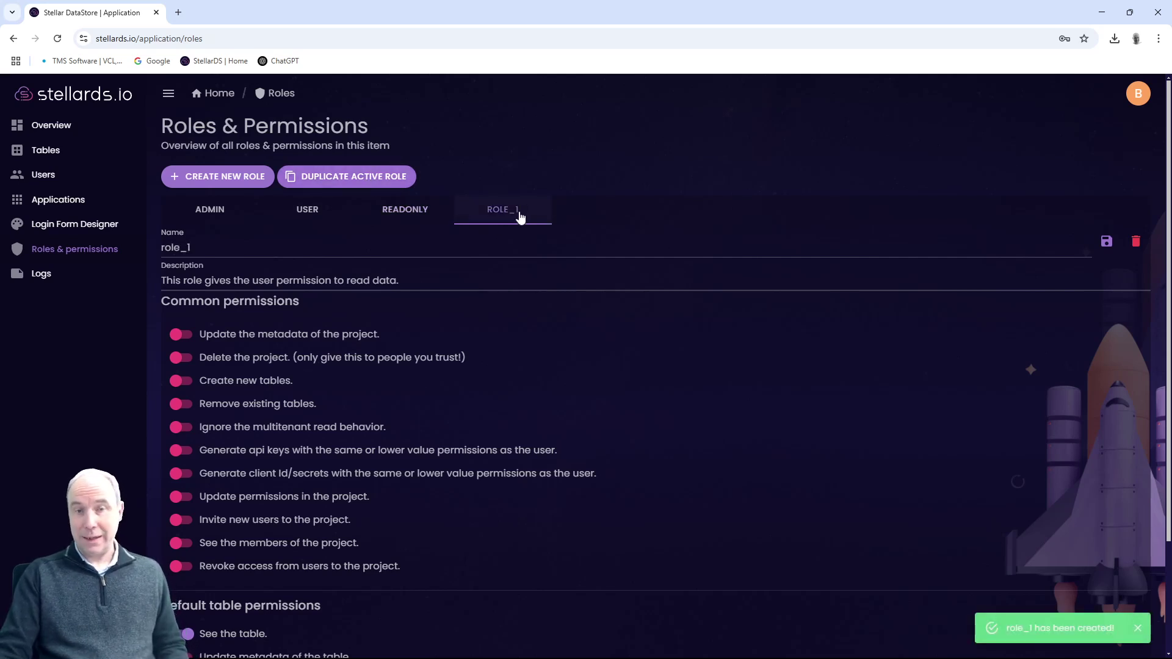
- Rename the duplicated role as VideoDemo and save it
left_click(224, 250)
key("ctrl+a")
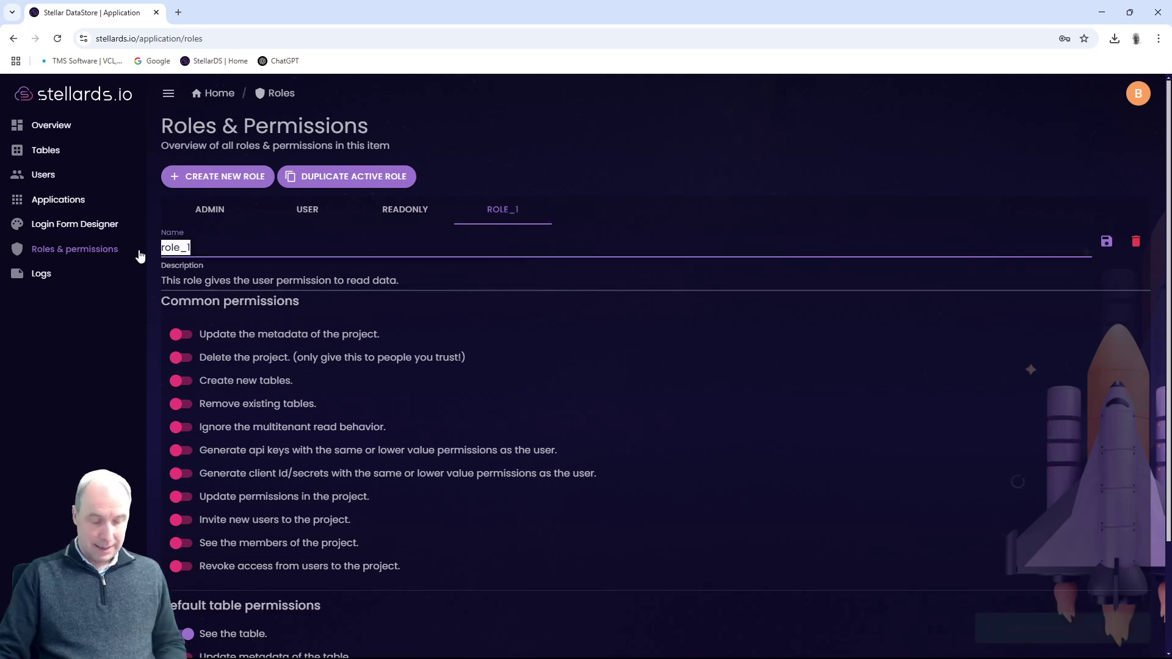
type("VideoDemo")
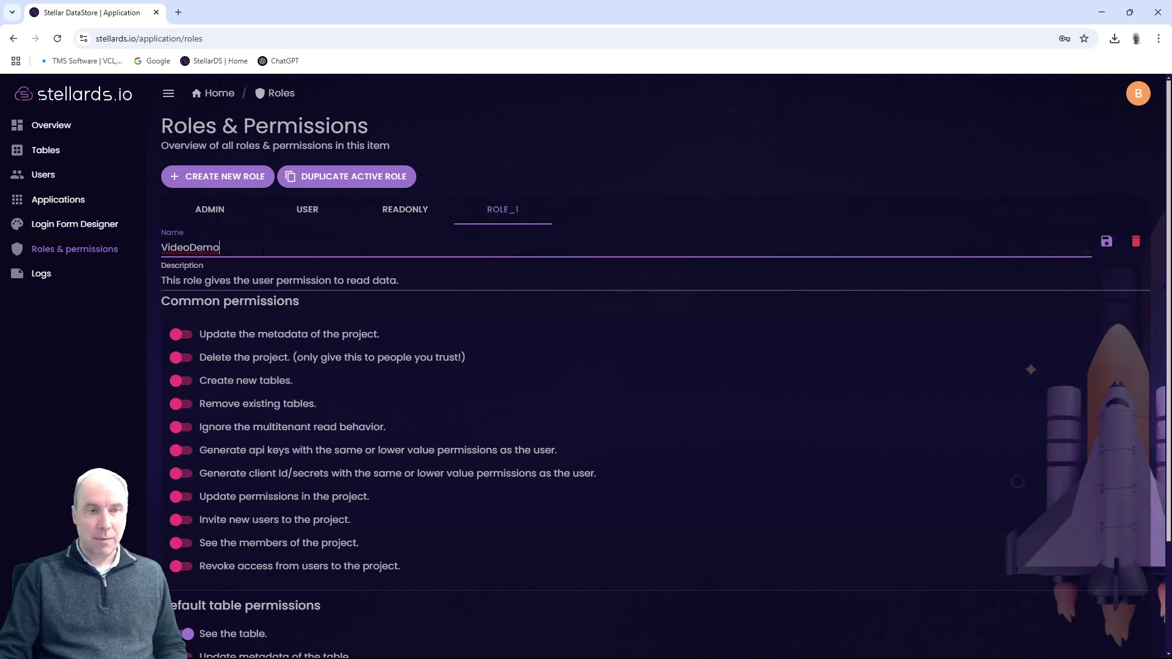
left_click(1106, 241)
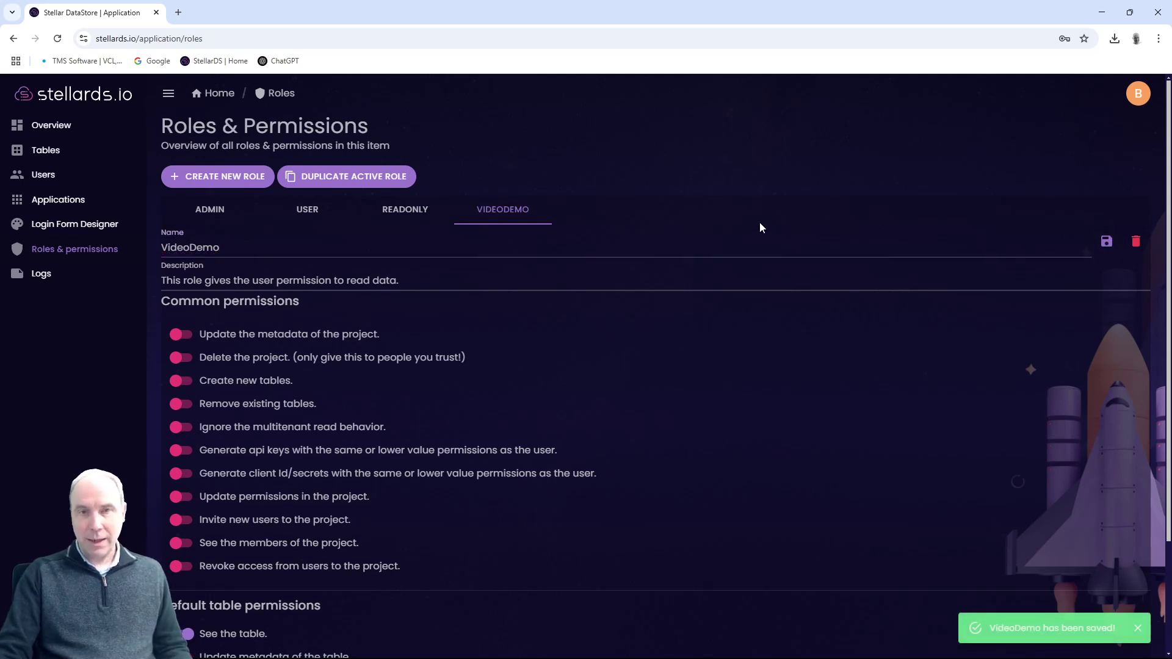
- Review the VideoDemo role's permissions, switching its default See the table permission off and back on
scroll(550, 354, "down", 2)
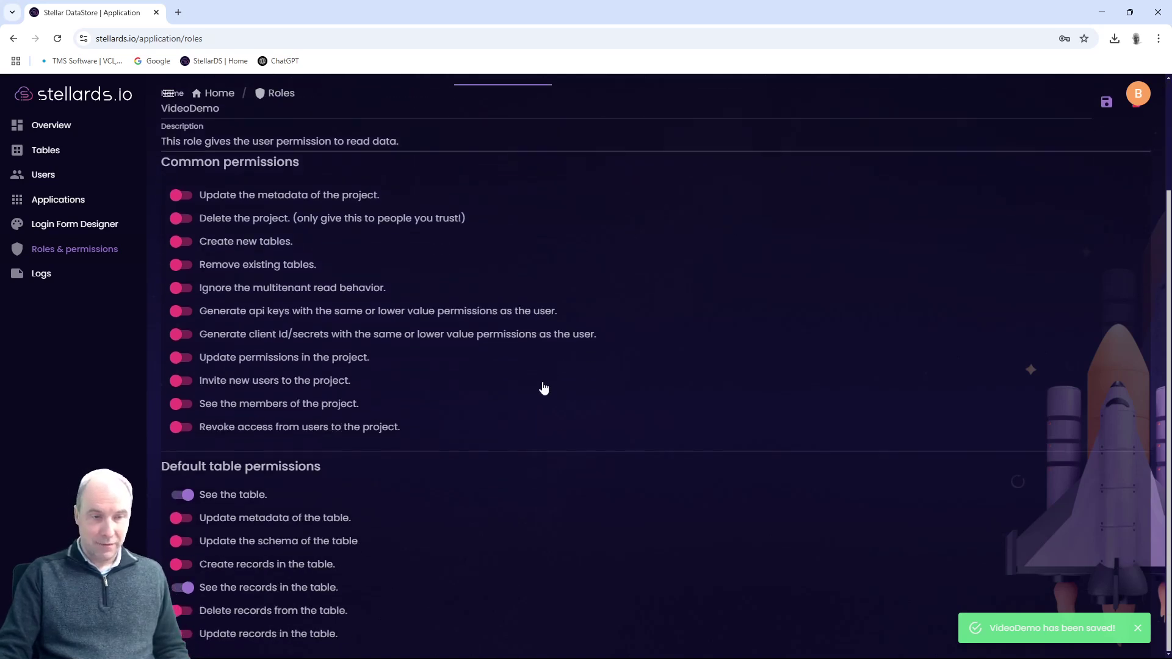
scroll(345, 456, "up", 2)
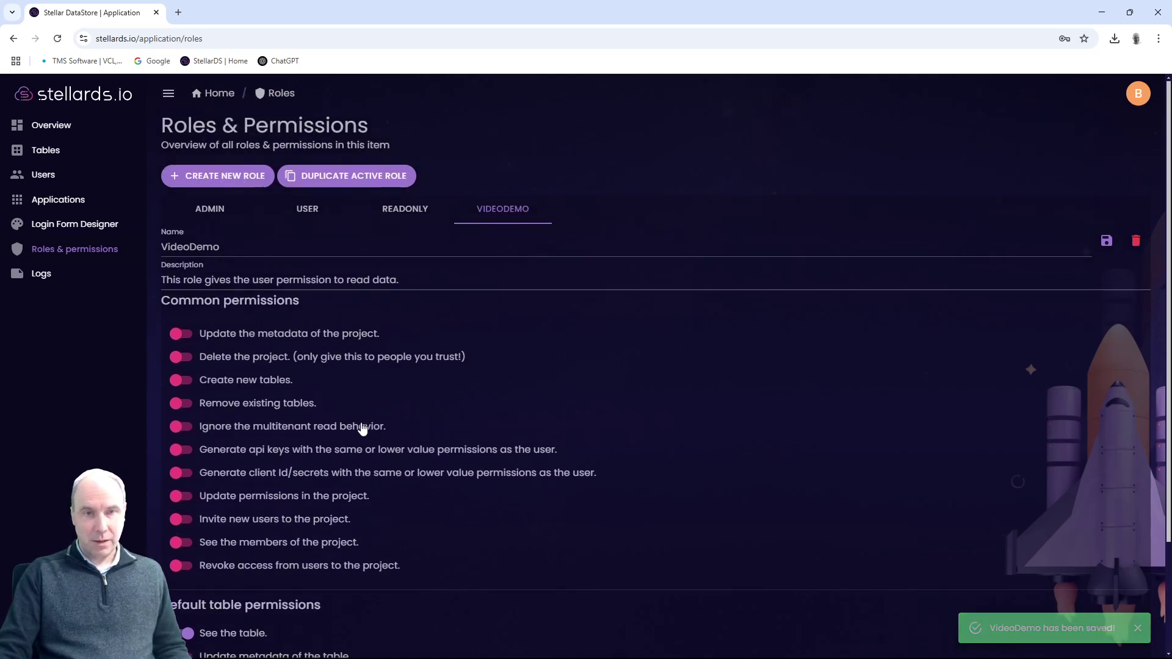
scroll(324, 476, "down", 1)
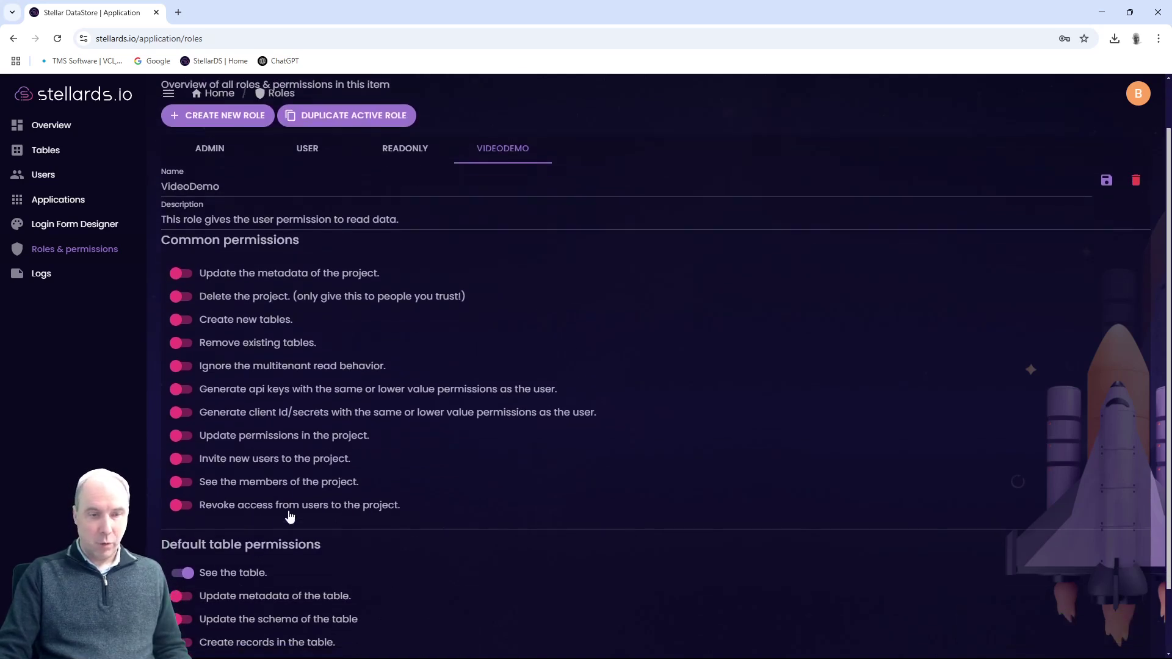
left_click(191, 578)
left_click(190, 578)
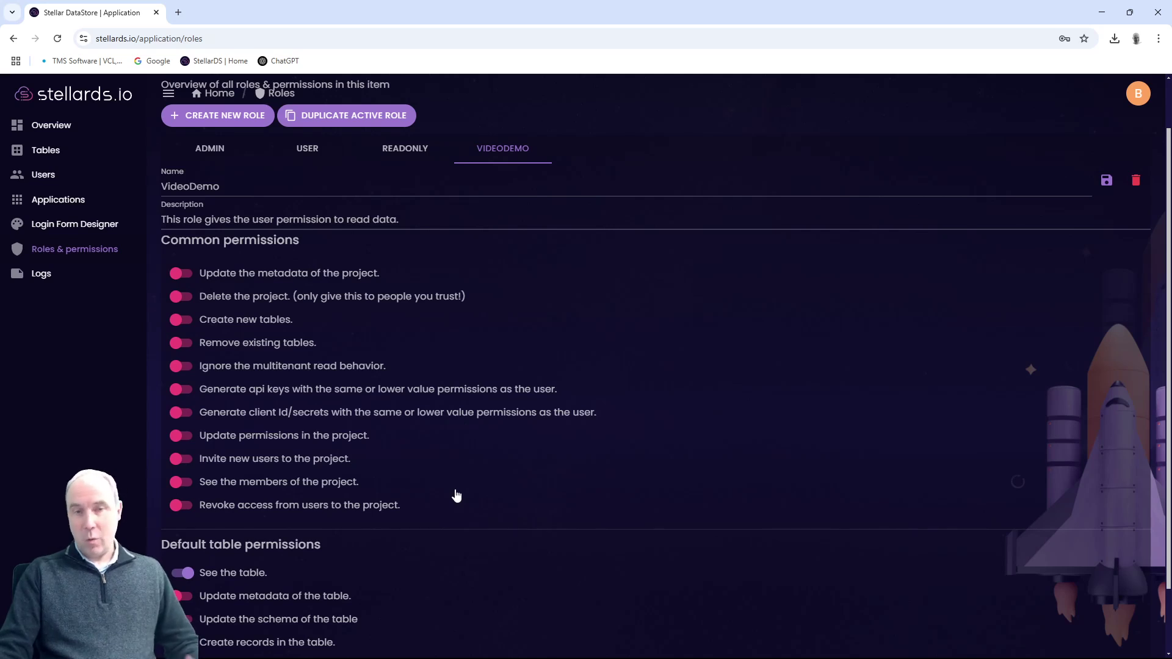
scroll(468, 496, "up", 1)
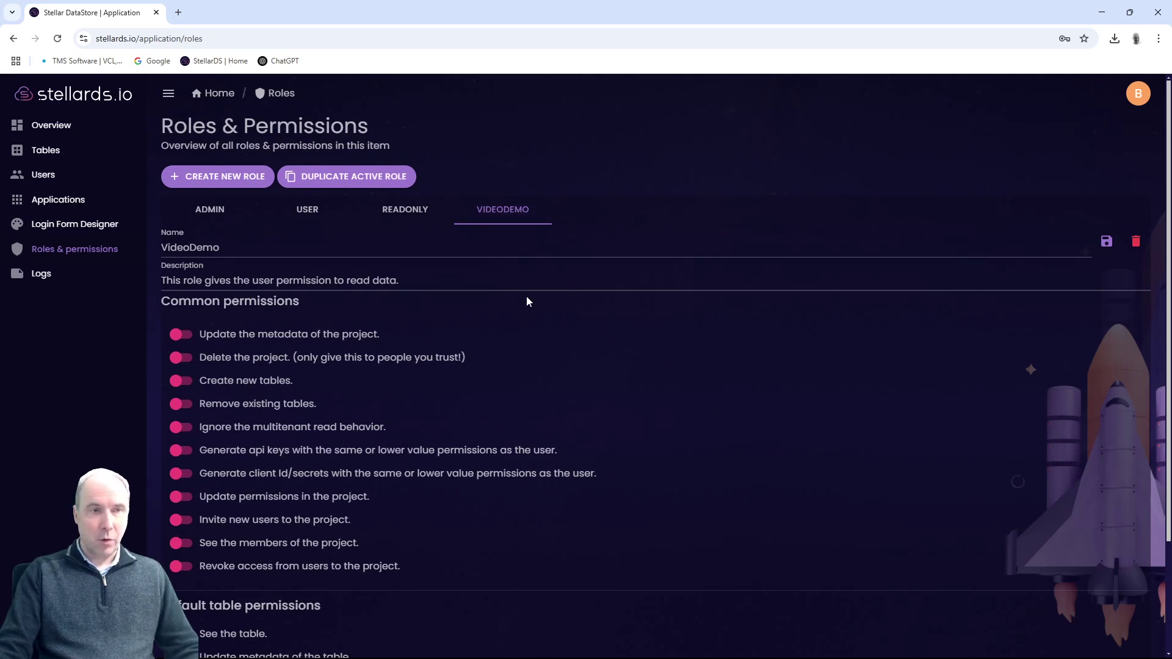
- In the VideoDemos table's permissions, allow the VideoDemo role to see the table and see its records, and save the changes
left_click(44, 150)
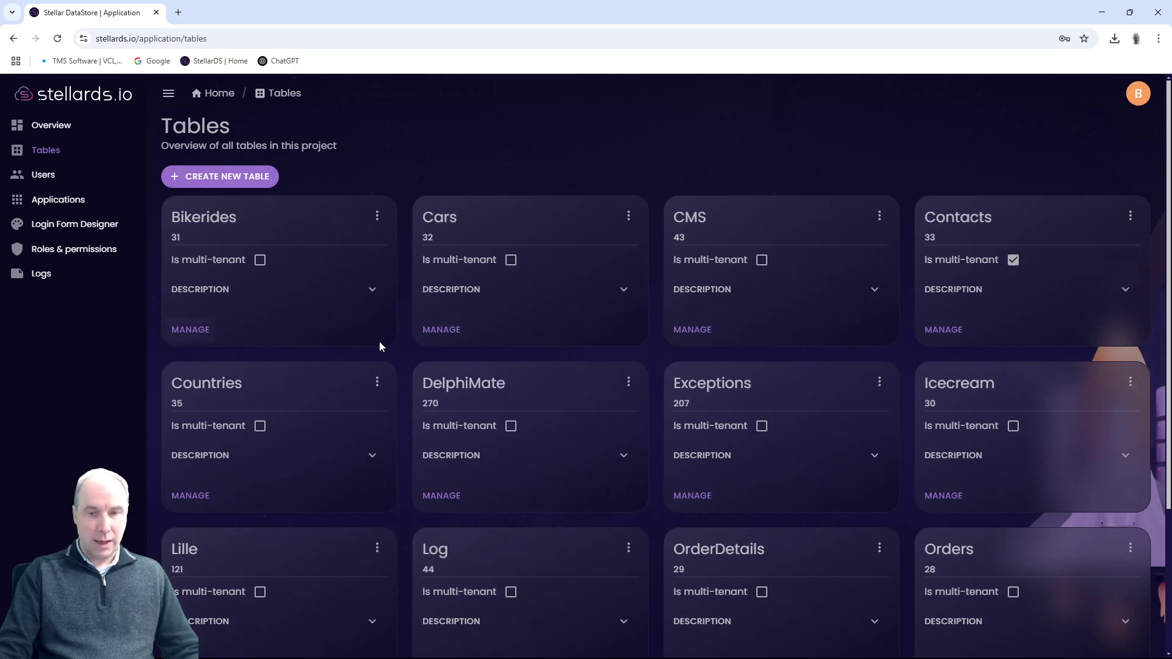
scroll(498, 336, "down", 3)
left_click(714, 631)
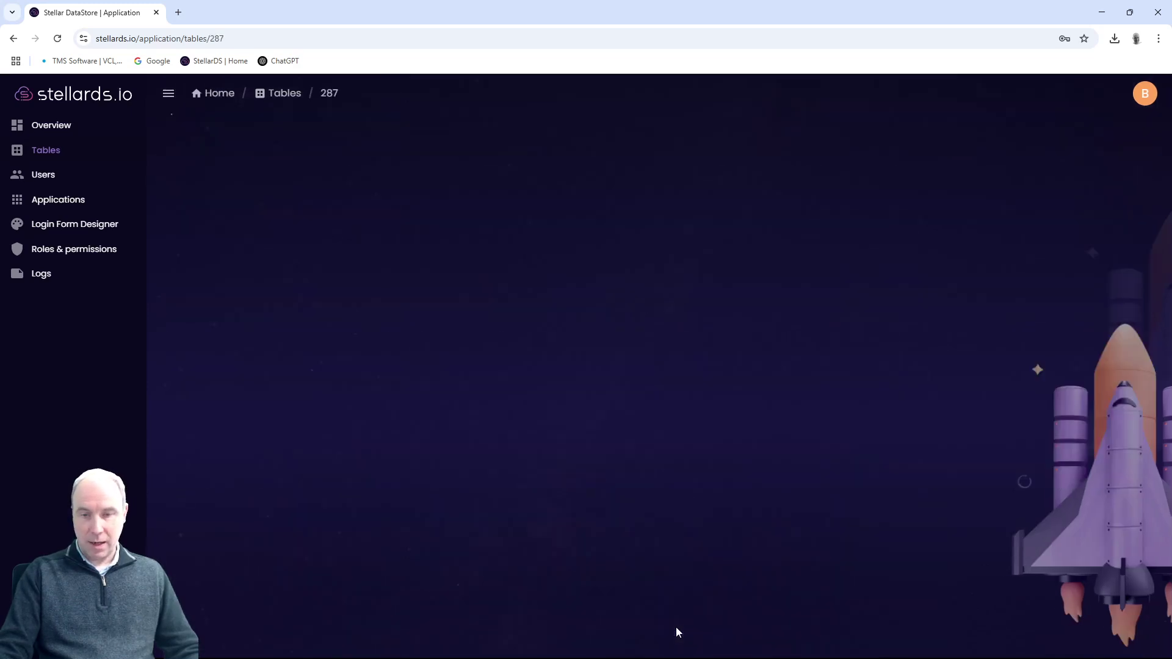
left_click(339, 187)
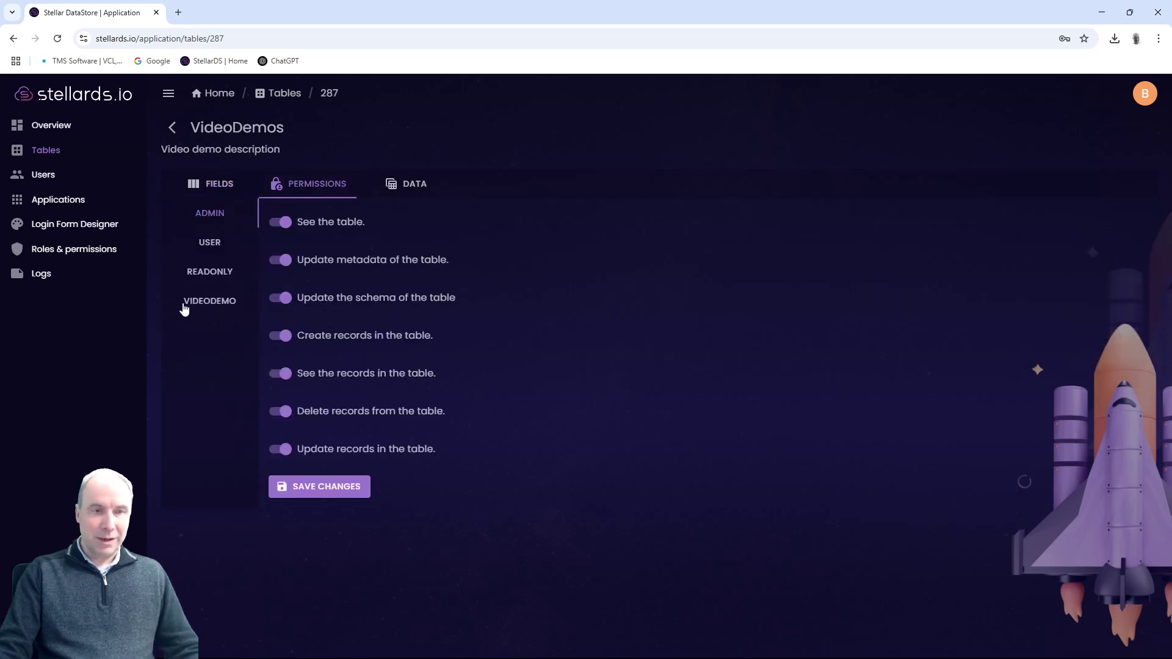
left_click(217, 307)
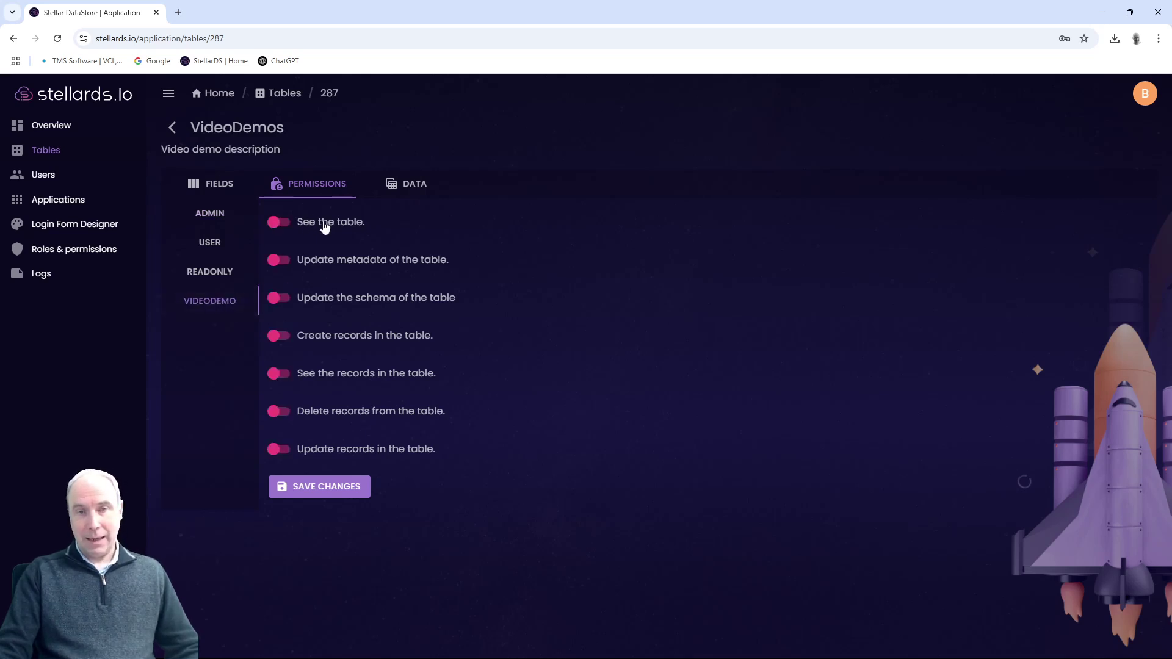
left_click(279, 223)
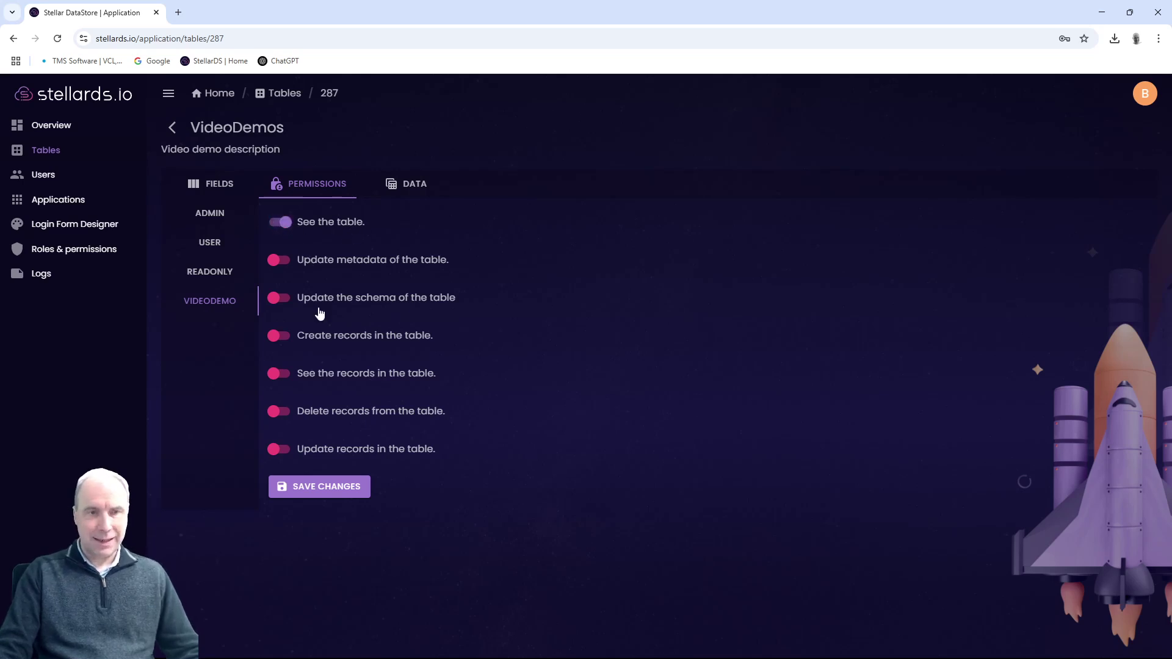
left_click(281, 374)
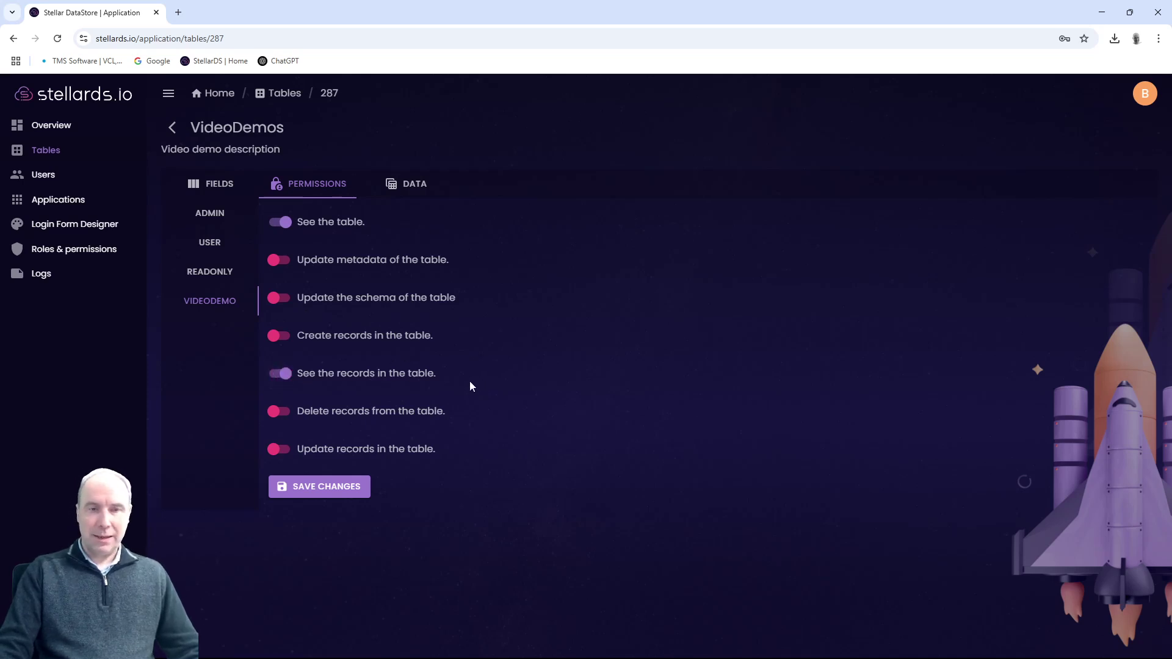
left_click(324, 487)
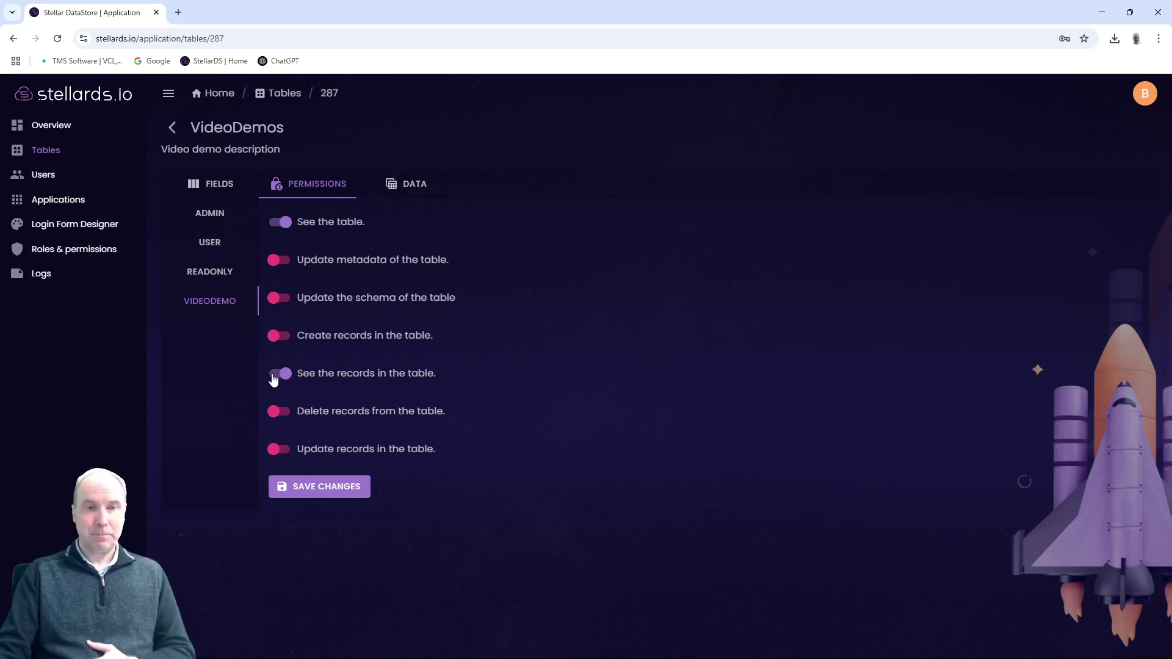
- Open the project's logs and examine the HTTP request entries, including the remote IP of the first request
left_click(41, 275)
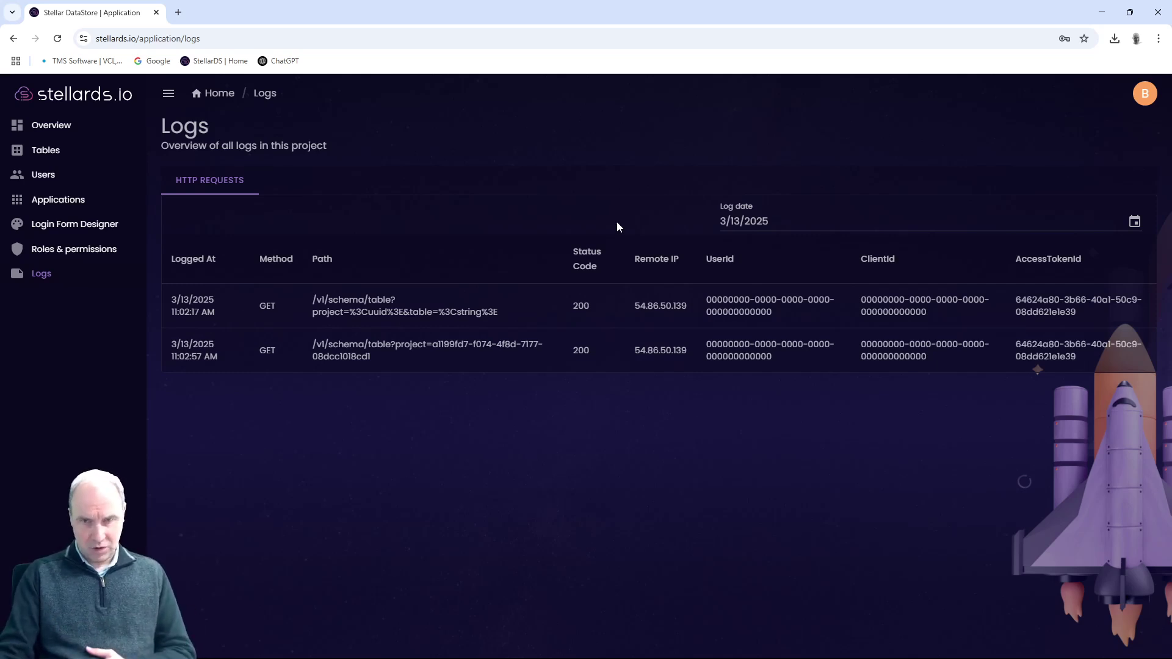
left_click_drag(631, 305, 690, 309)
left_click(689, 310)
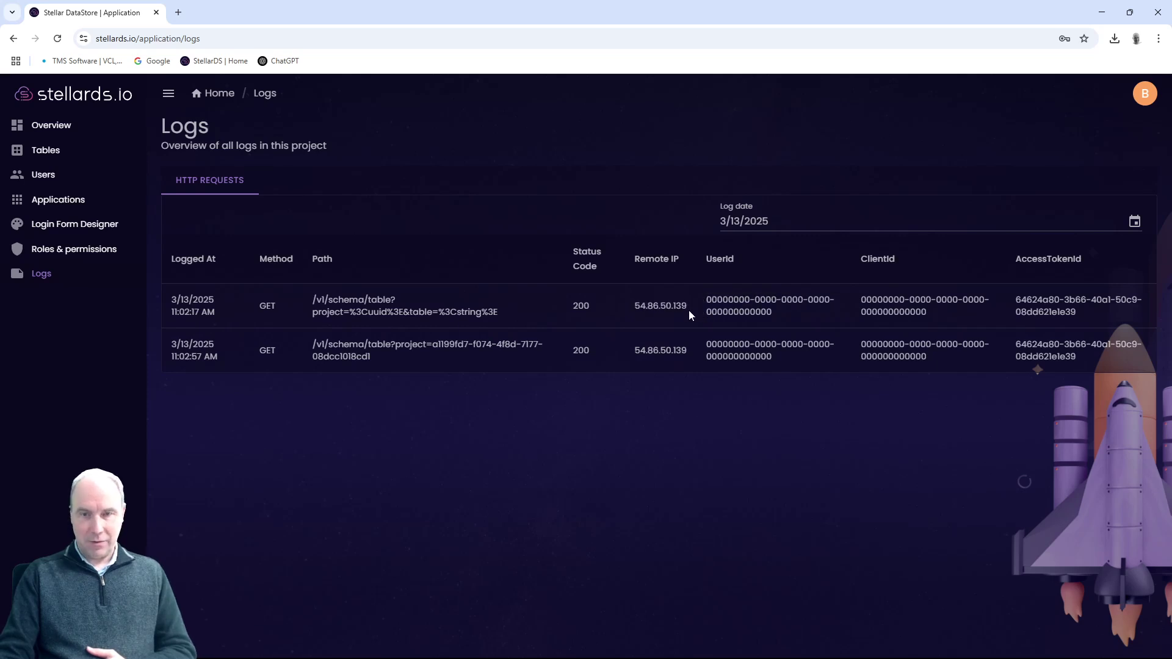